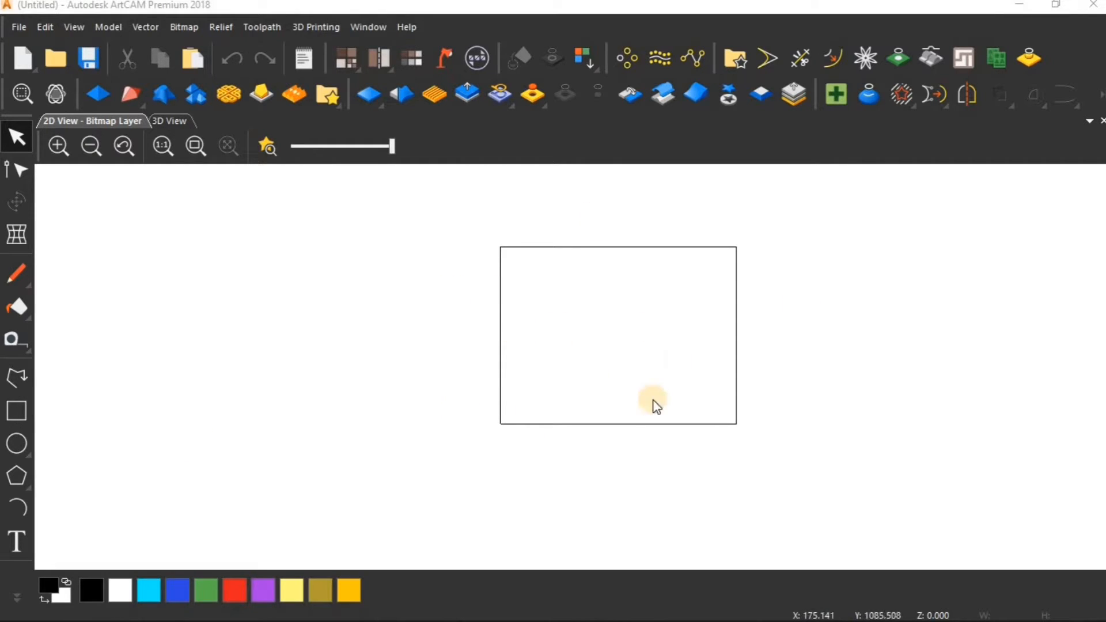
Create a new model 1200 mm wide and 900 mm high with the origin at the lower-left corner, and maximize the program window
left_click(22, 26)
mouse_move(96, 57)
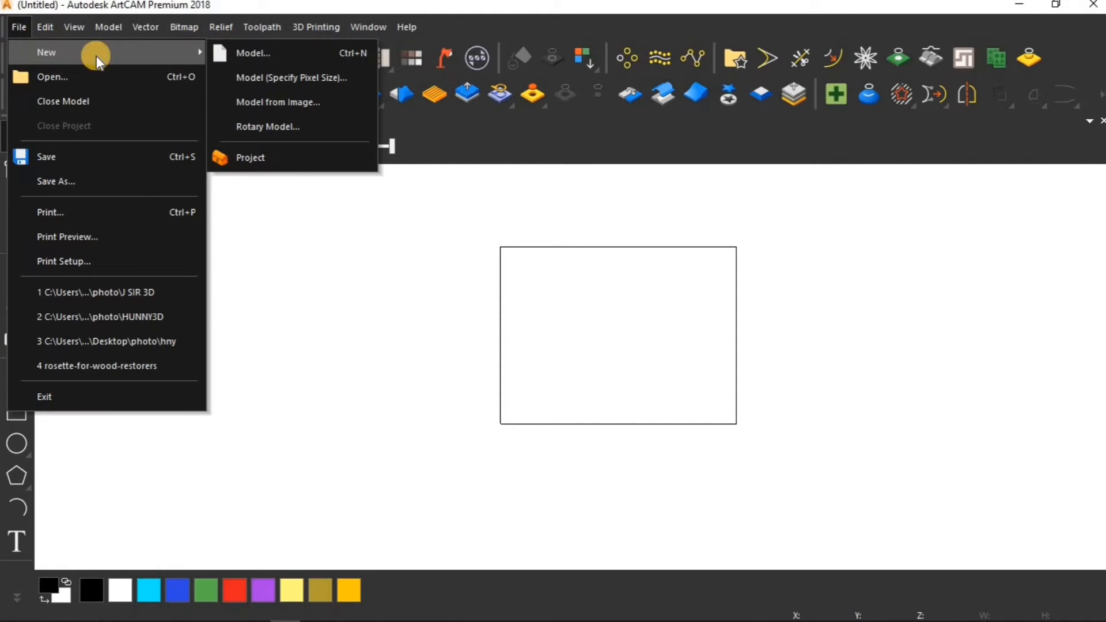
left_click(236, 53)
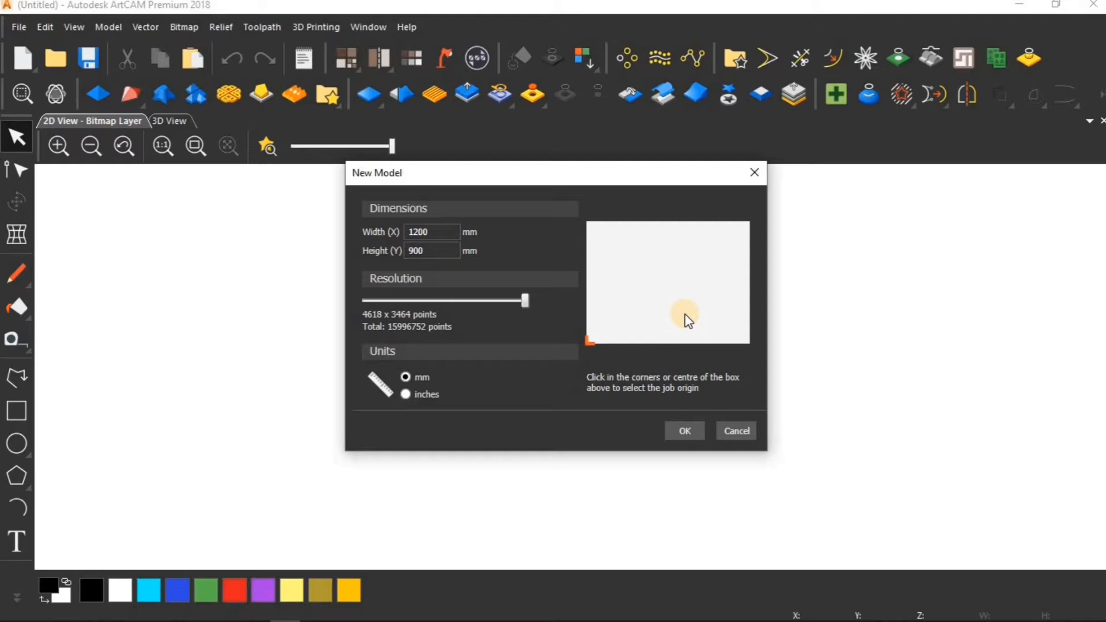
left_click(697, 432)
left_click(570, 348)
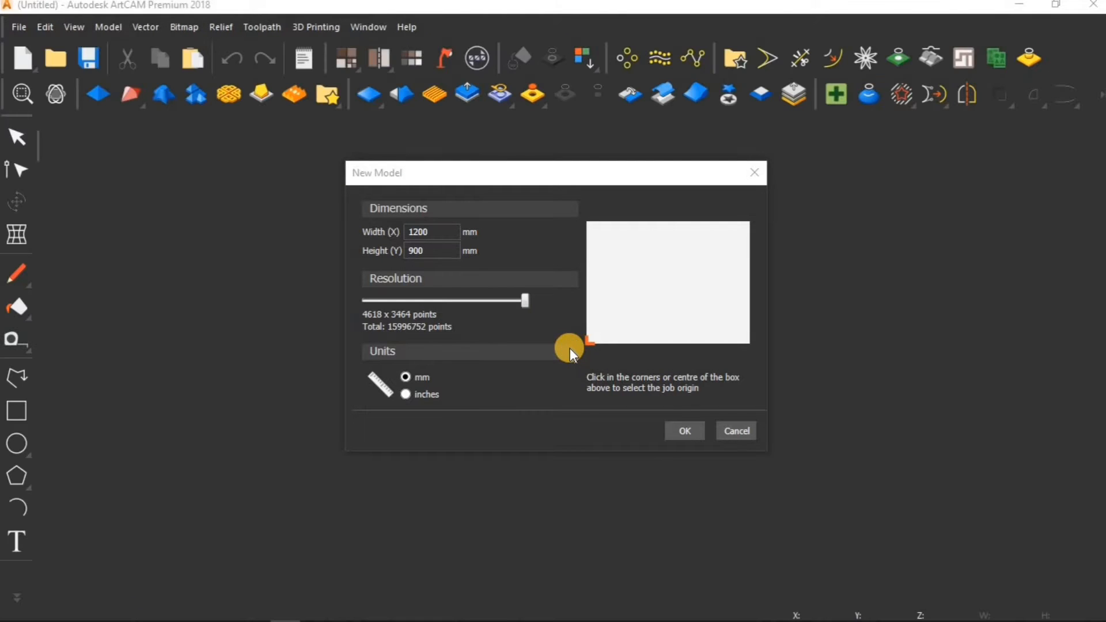
key("Return")
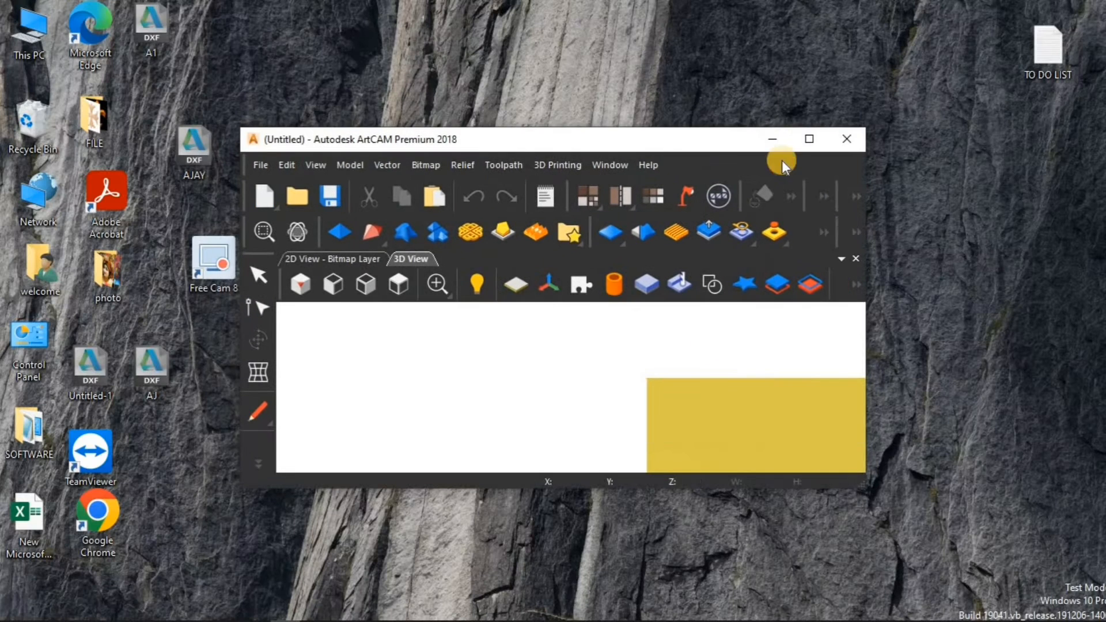
left_click(813, 135)
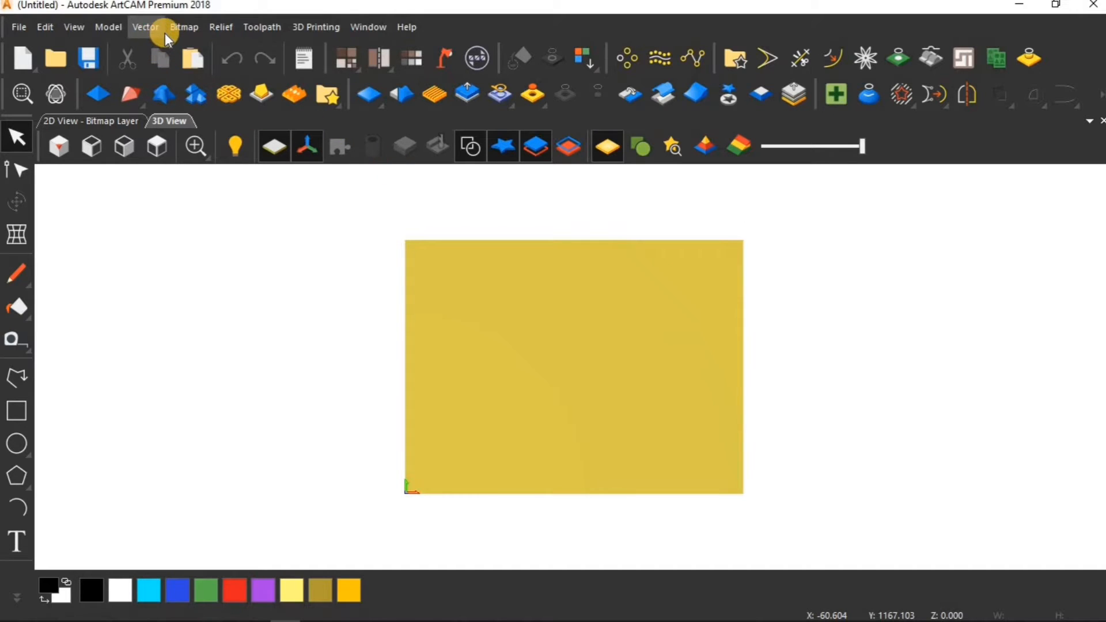
Import the image 4878425 from the photo folder as a relief, with Z from 0.000 to 1.000 mm
left_click(209, 24)
mouse_move(240, 52)
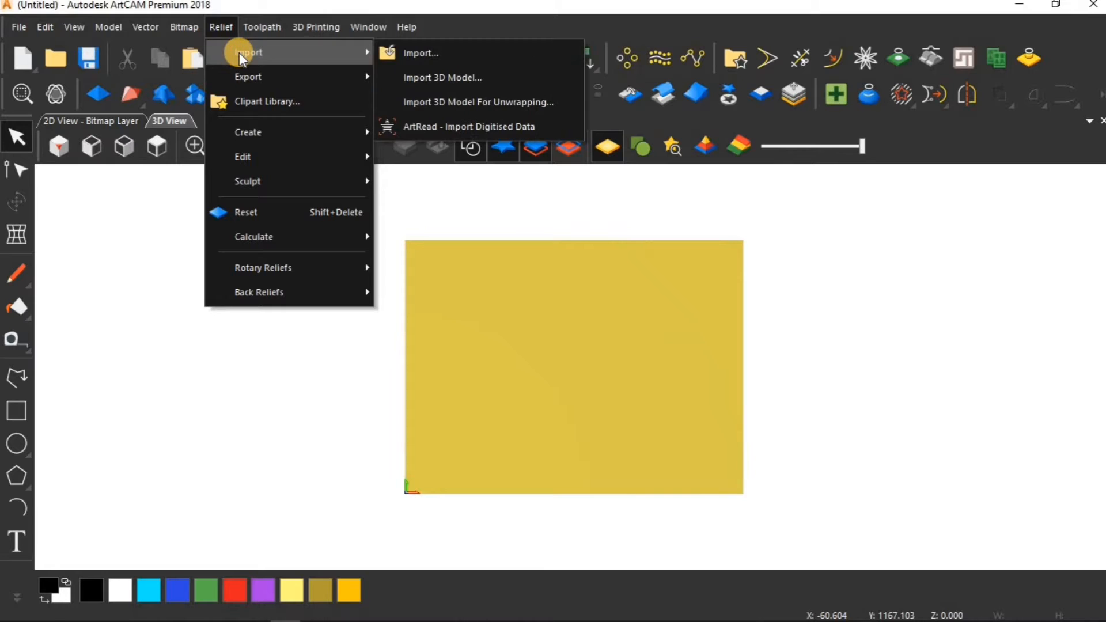
left_click(416, 53)
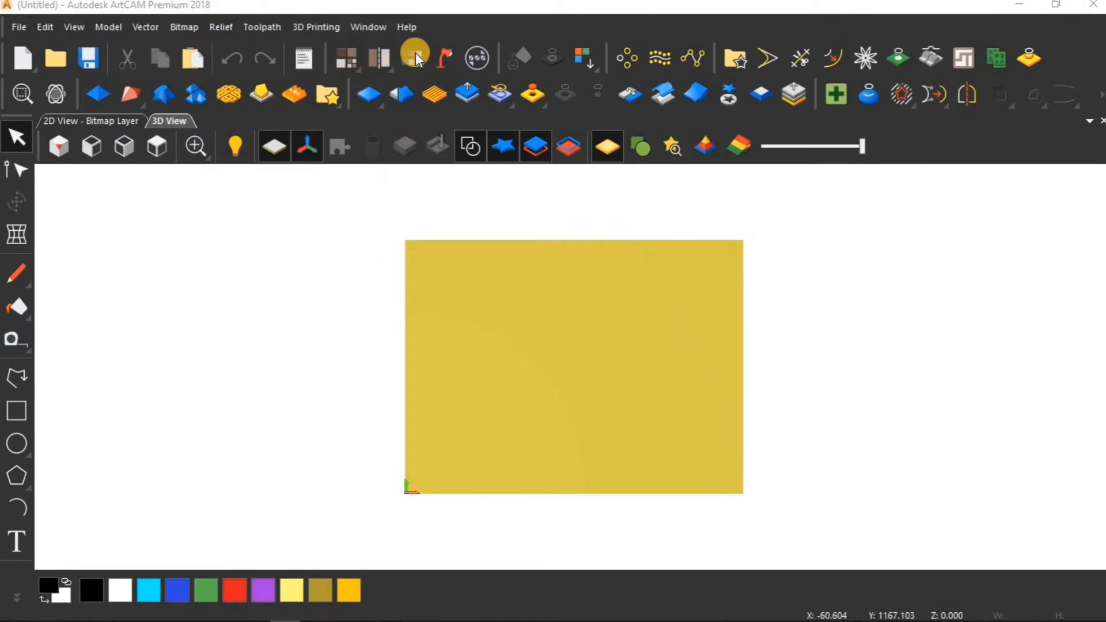
scroll(753, 280, "down", 2)
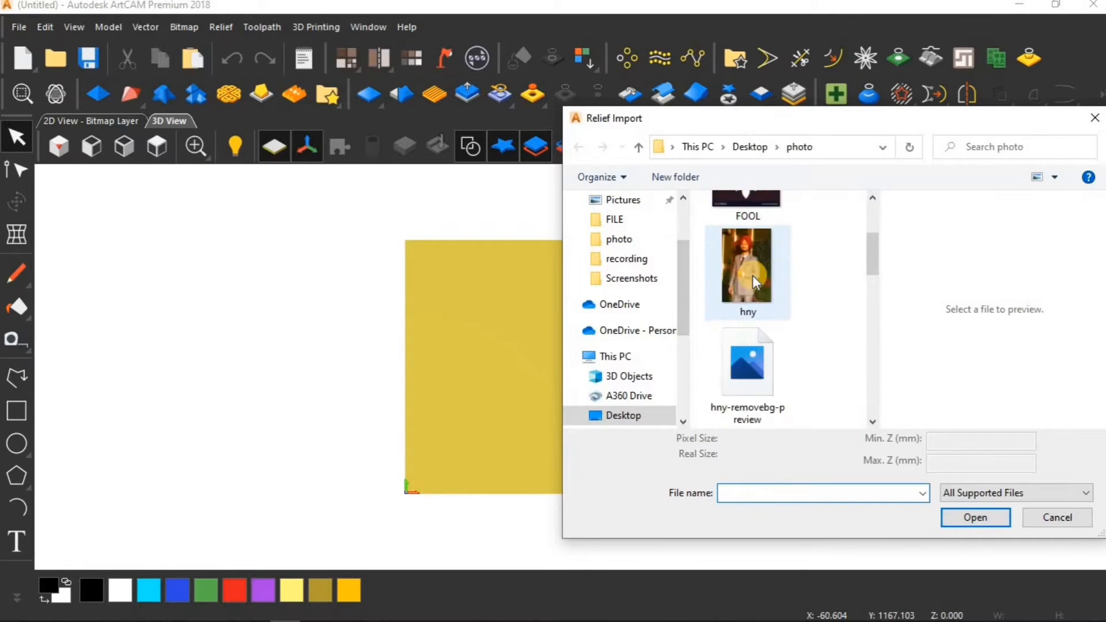
scroll(753, 276, "down", 2)
scroll(752, 276, "up", 3)
scroll(752, 275, "up", 1)
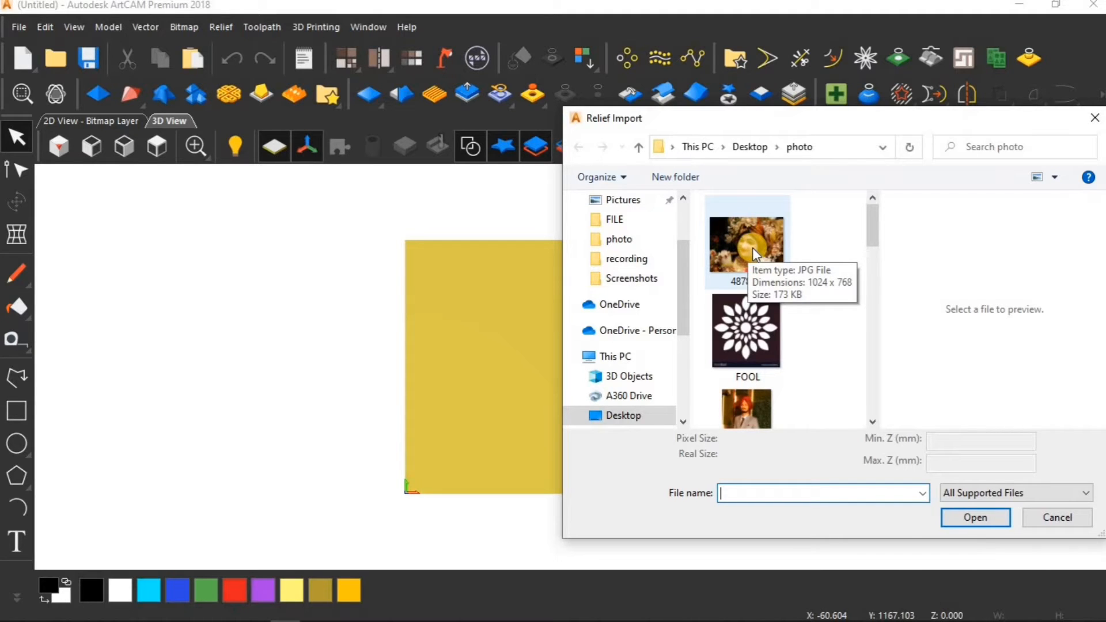
left_click(753, 247)
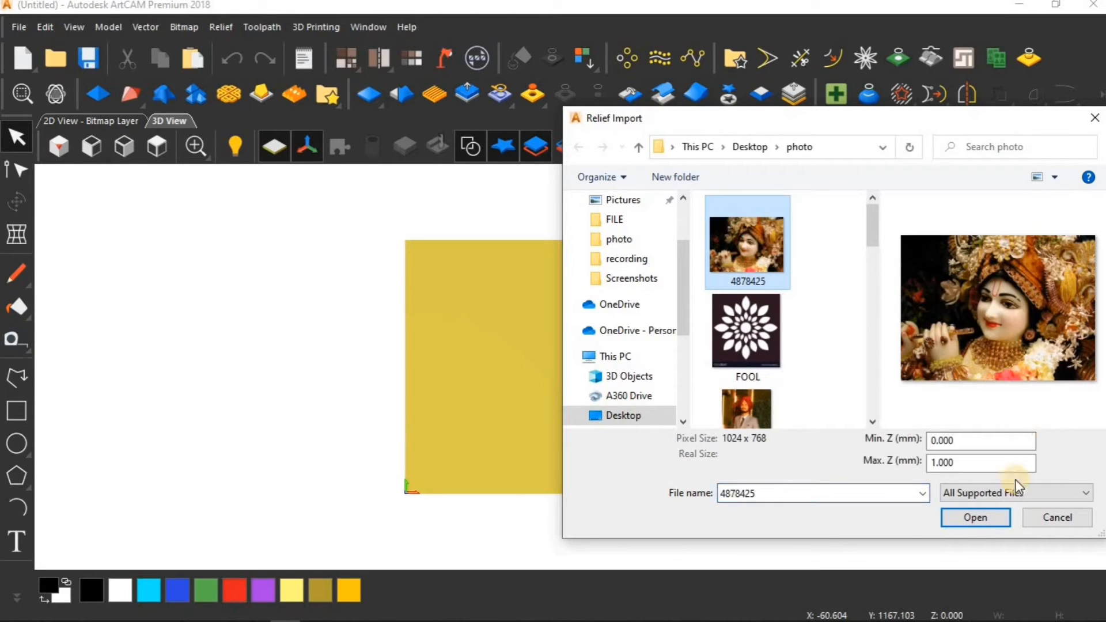
left_click(982, 516)
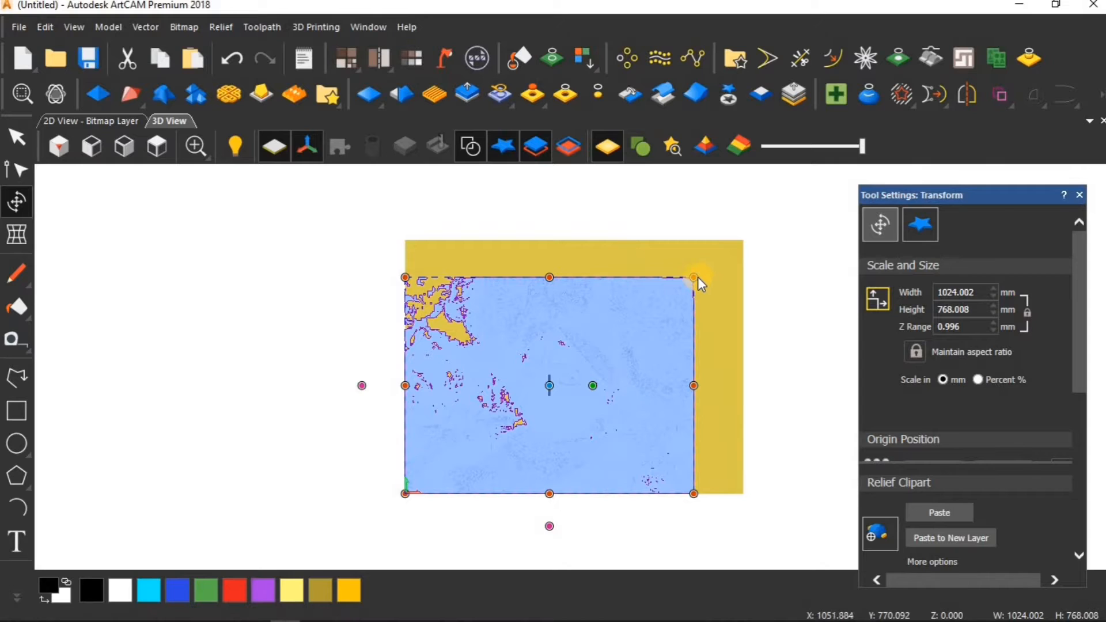
Enlarge the imported relief to about 1136 x 852 mm, centred on the model at X 600, Y 450, and paste it
left_click_drag(696, 278, 729, 255)
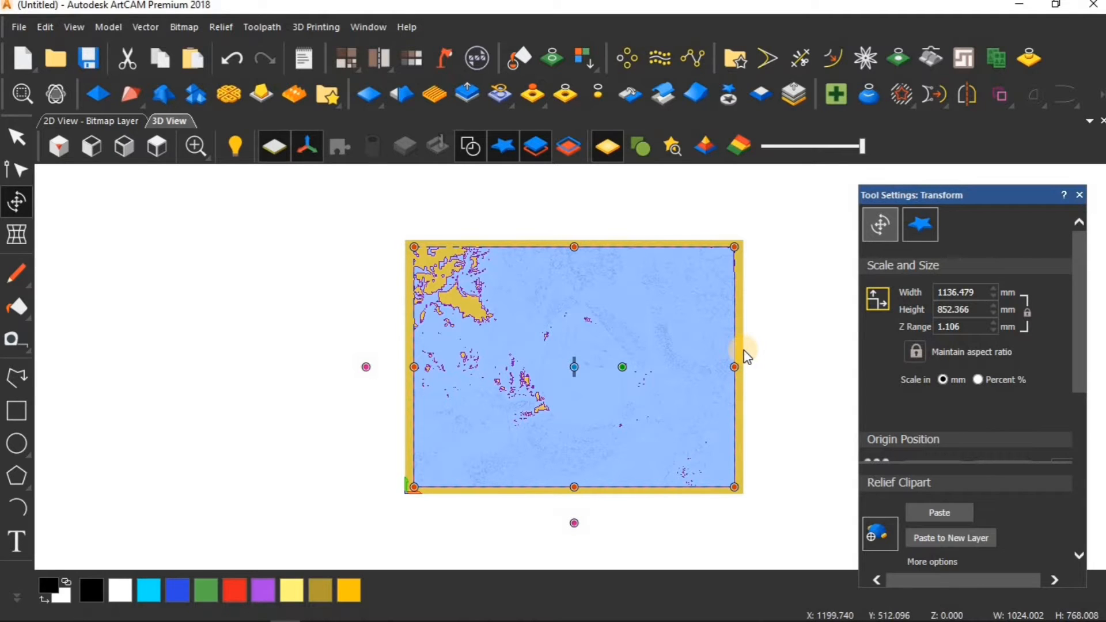
scroll(743, 354, "up", 3)
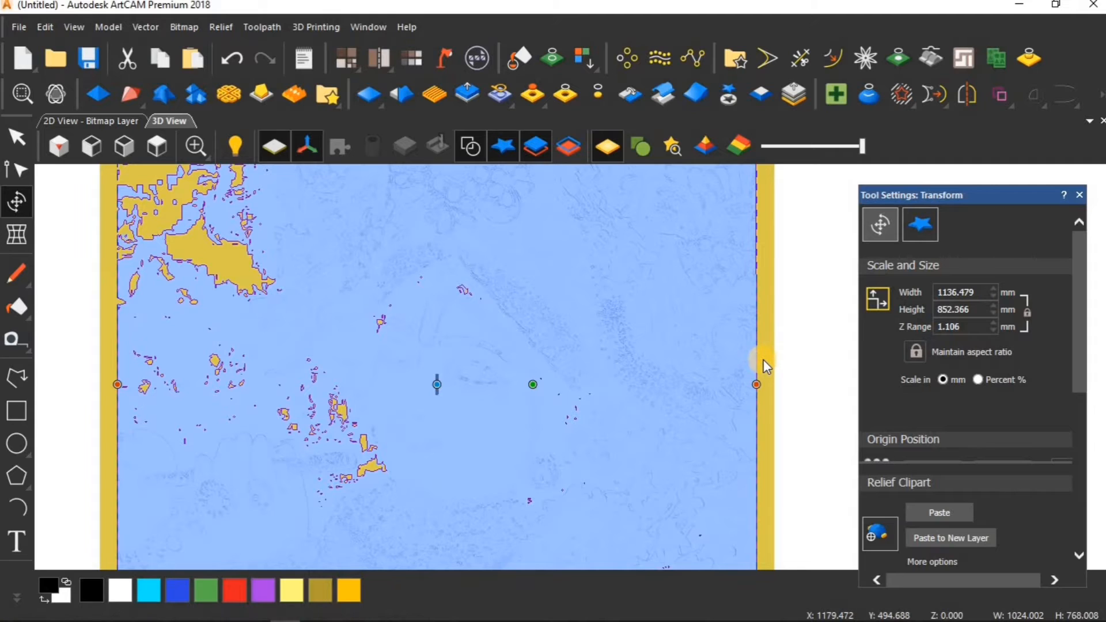
scroll(763, 359, "down", 3)
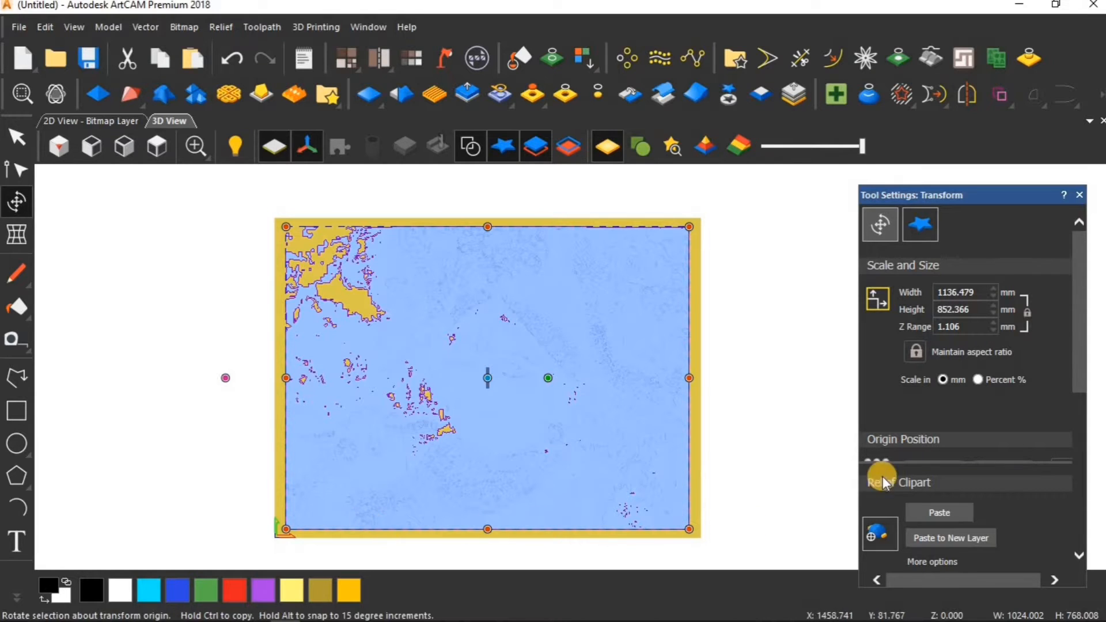
scroll(962, 407, "down", 3)
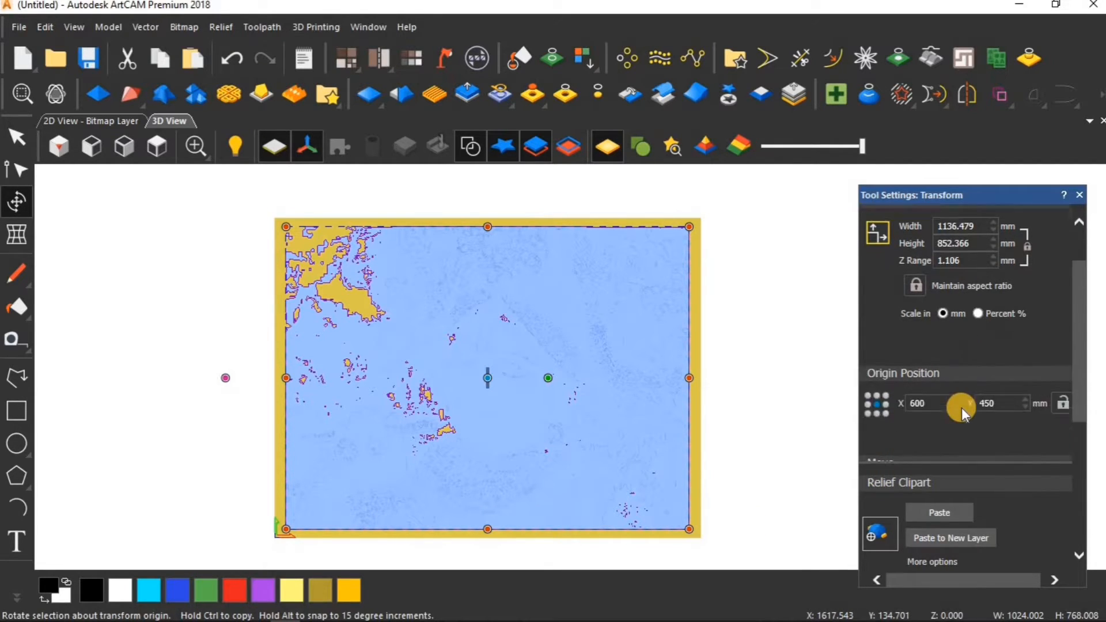
left_click(955, 510)
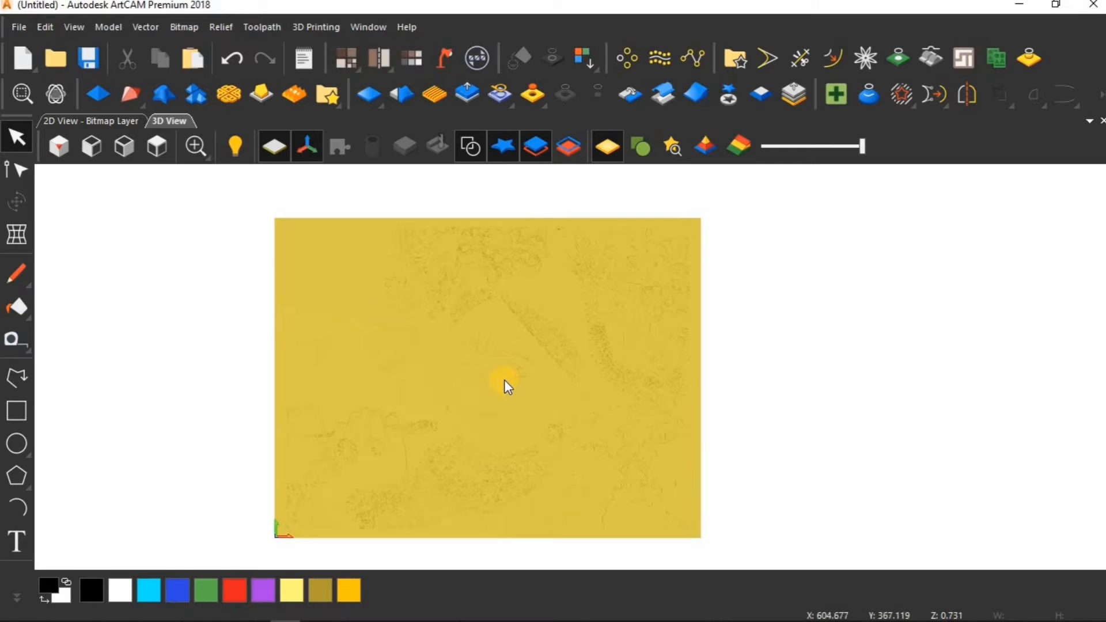
Examine the pasted relief's surface detail from above and in isometric view, especially around the face
scroll(503, 376, "up", 5)
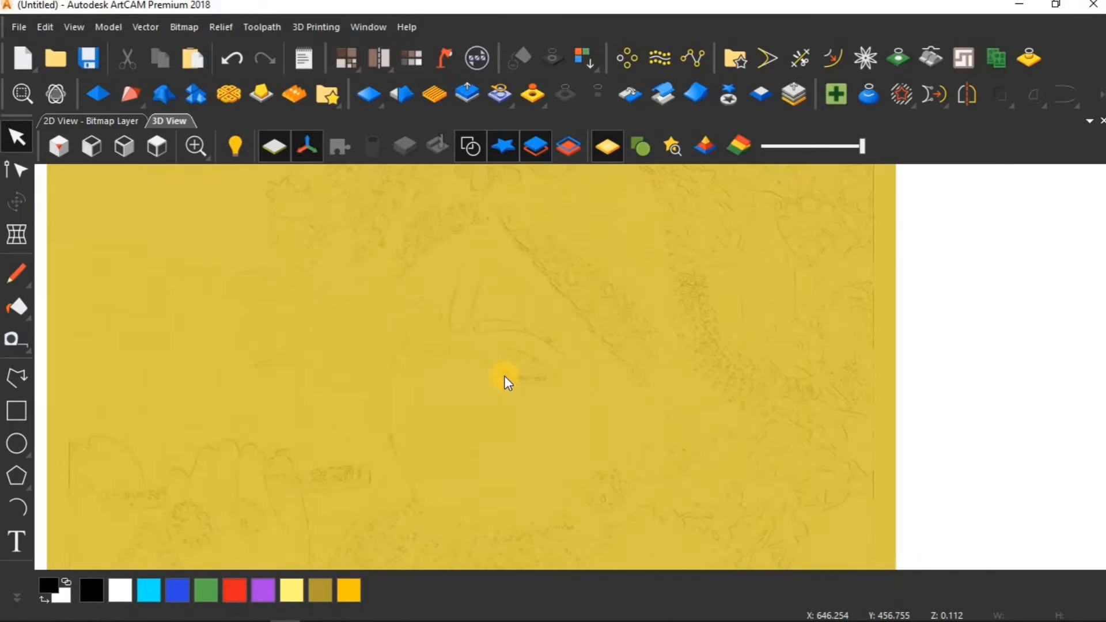
scroll(504, 376, "down", 5)
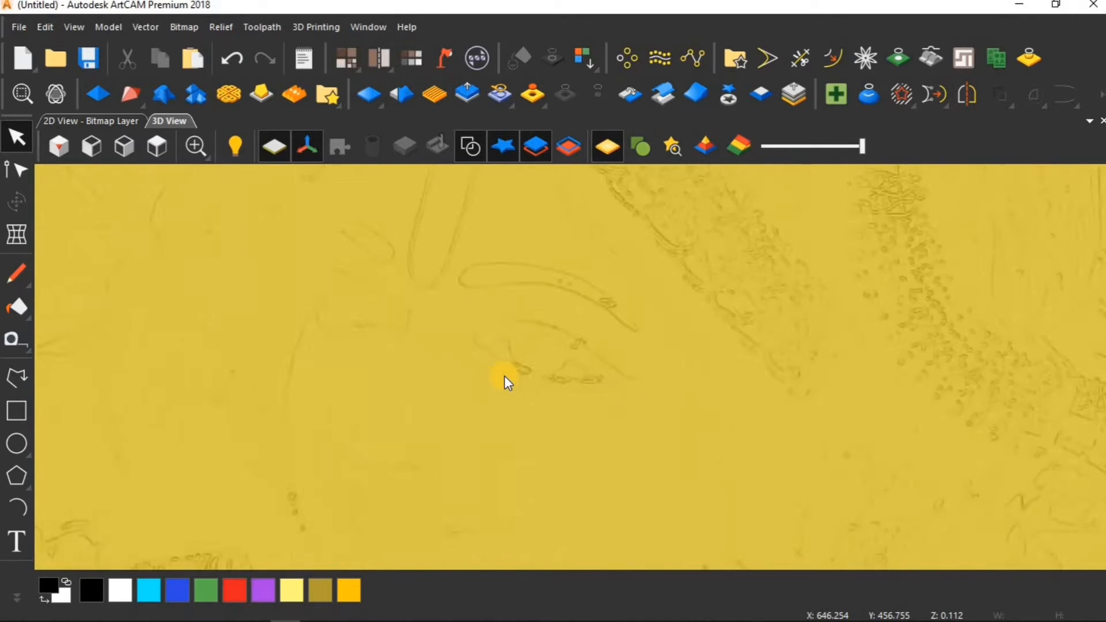
scroll(504, 377, "down", 1)
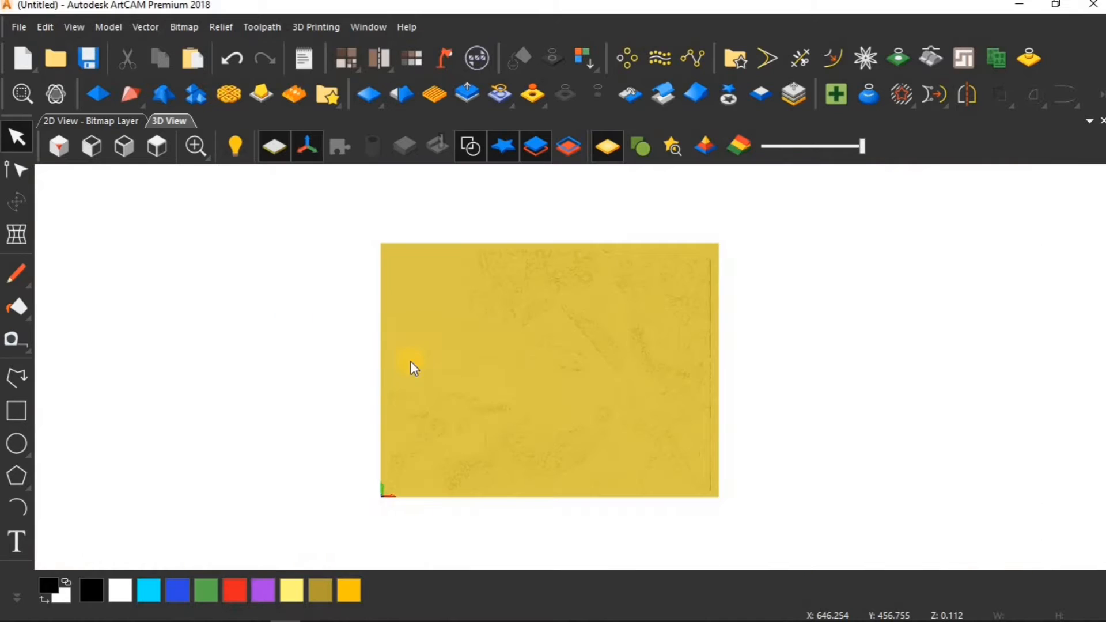
left_click(60, 150)
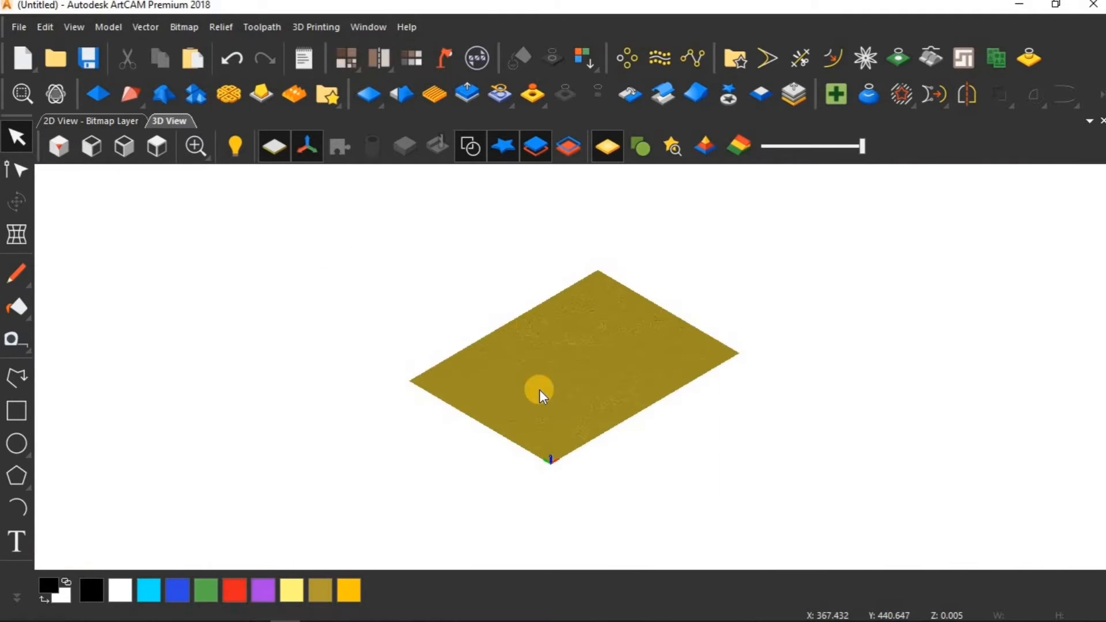
scroll(540, 390, "up", 2)
scroll(575, 354, "up", 3)
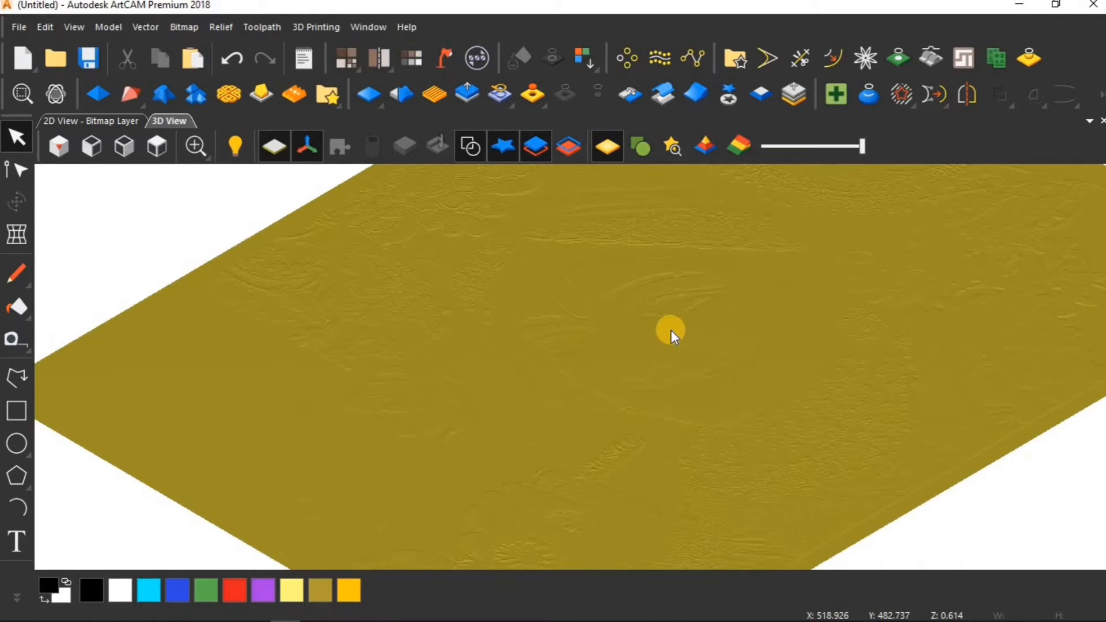
scroll(671, 330, "up", 2)
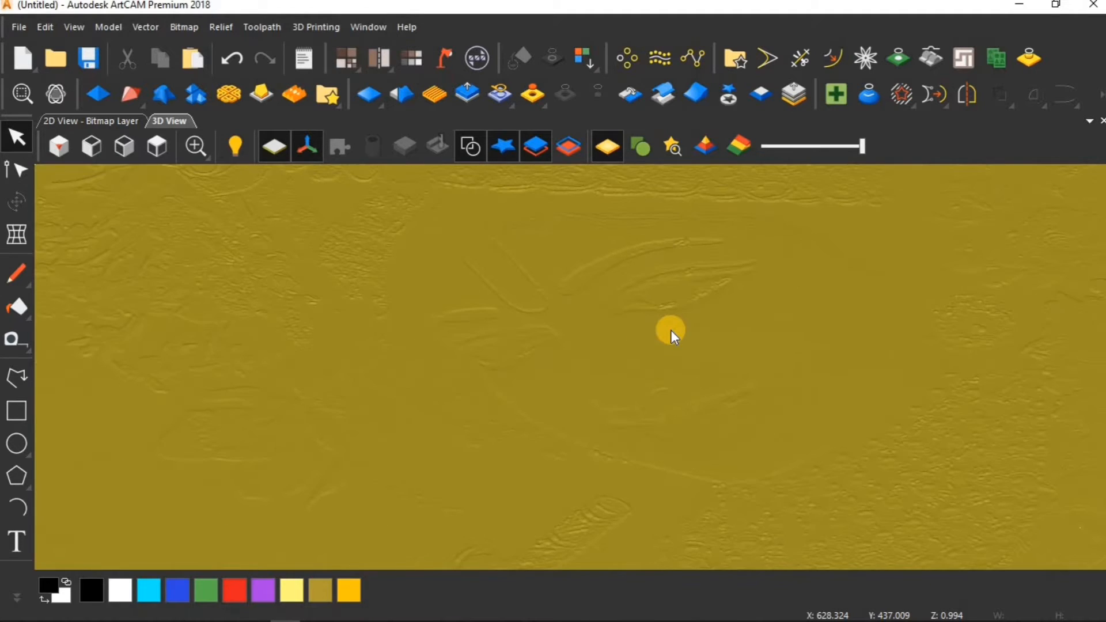
scroll(671, 330, "down", 3)
scroll(671, 330, "up", 3)
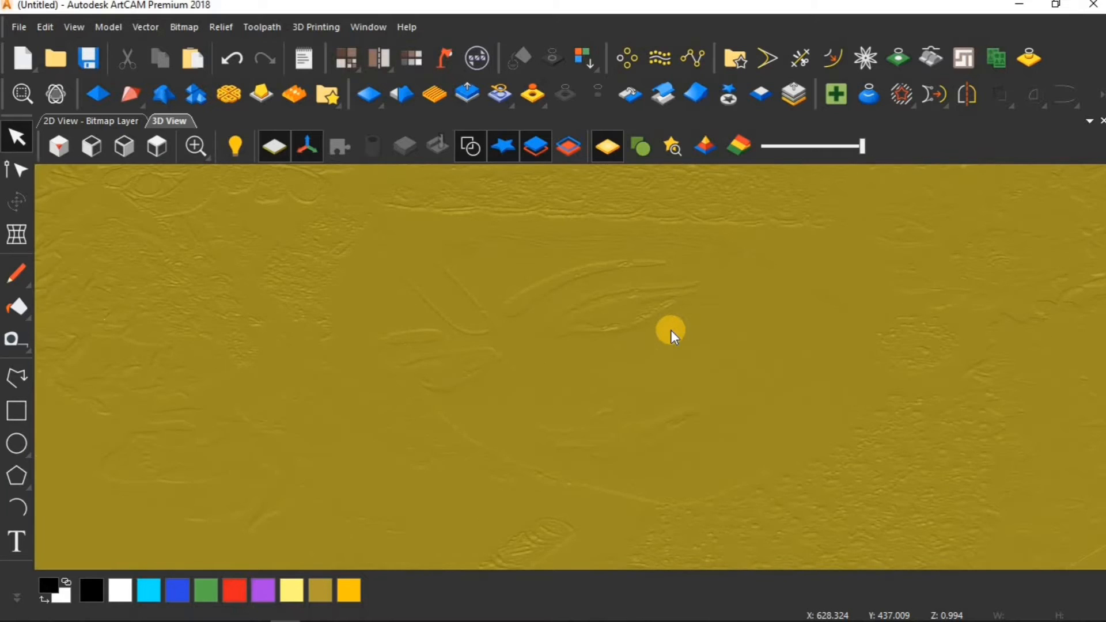
scroll(671, 330, "down", 2)
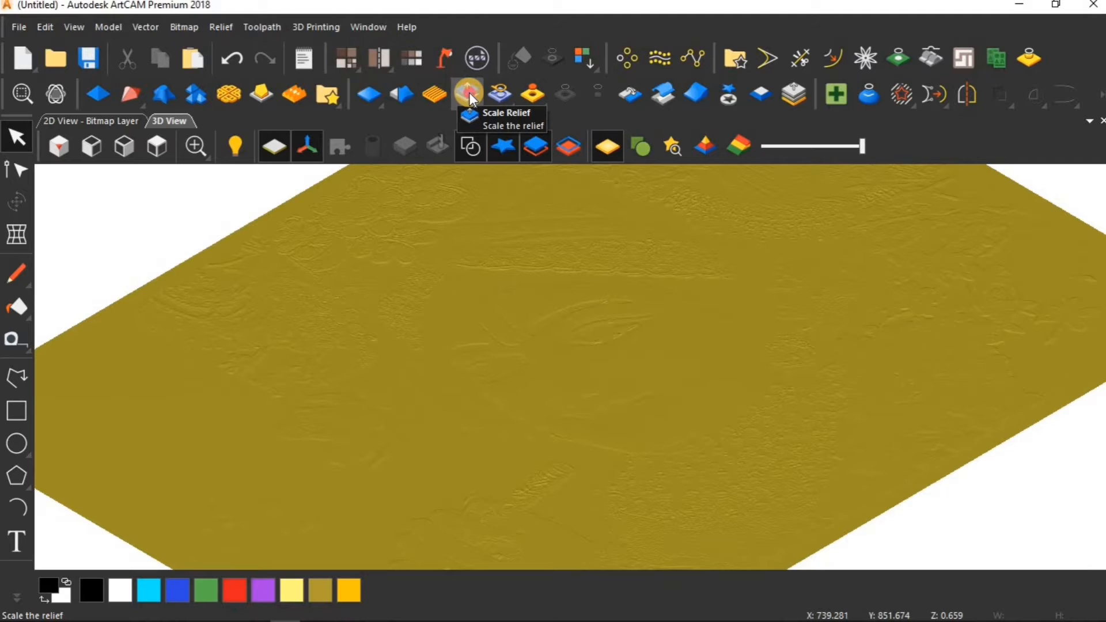
Scale the whole relief to a height of 7.0 mm with no mask, and close the Scale Relief tool
left_click(469, 93)
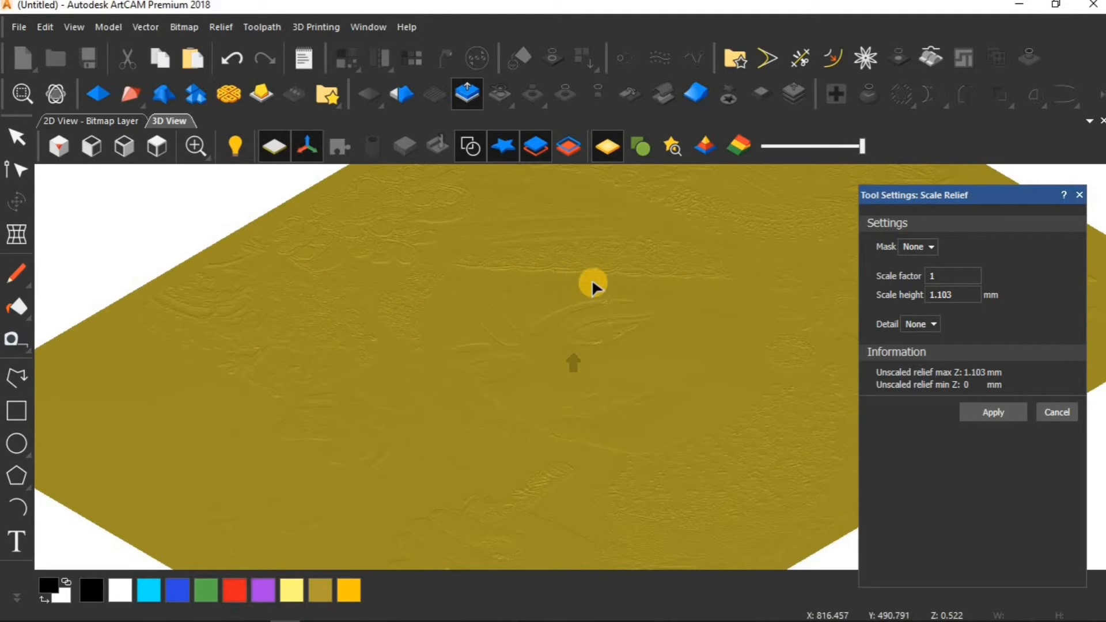
scroll(593, 298, "up", 2)
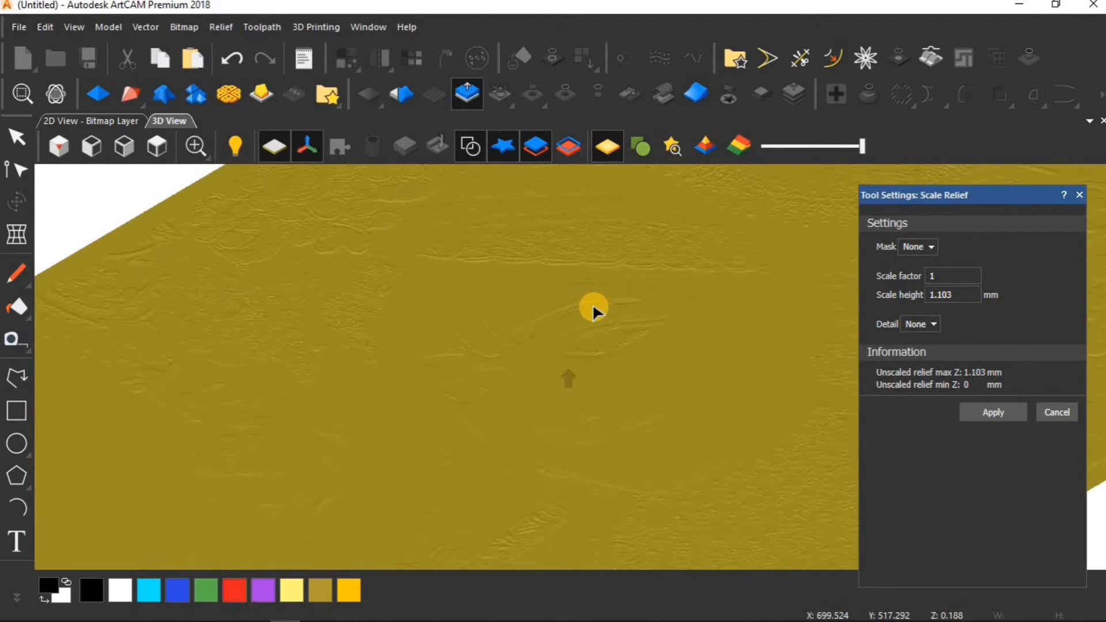
scroll(592, 303, "up", 2)
scroll(593, 283, "up", 2)
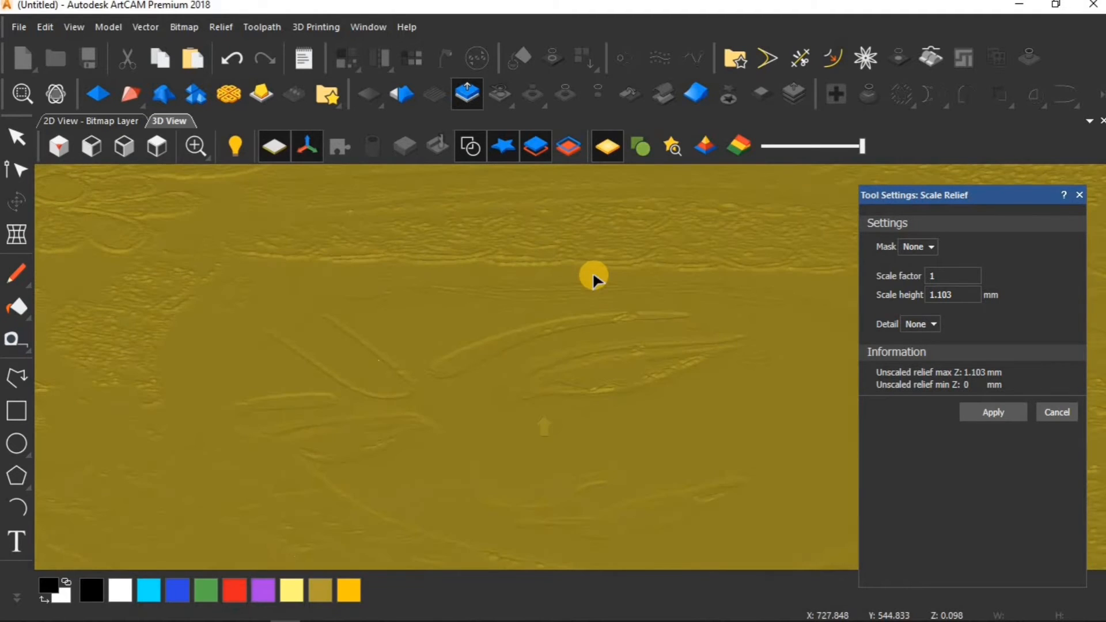
scroll(594, 277, "up", 3)
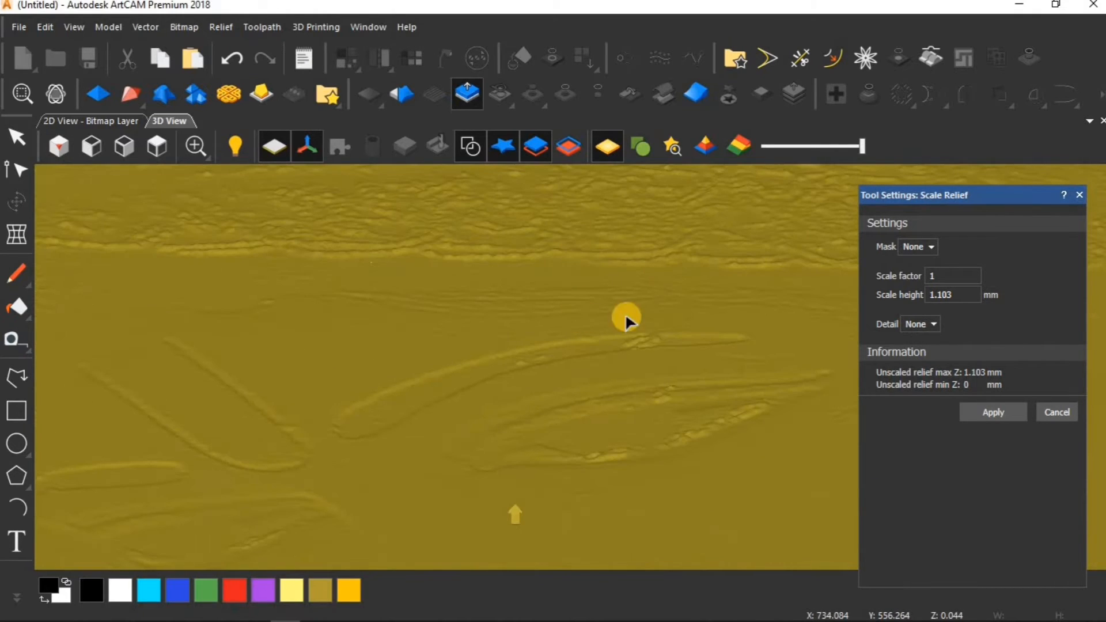
left_click(940, 297)
left_click(962, 298)
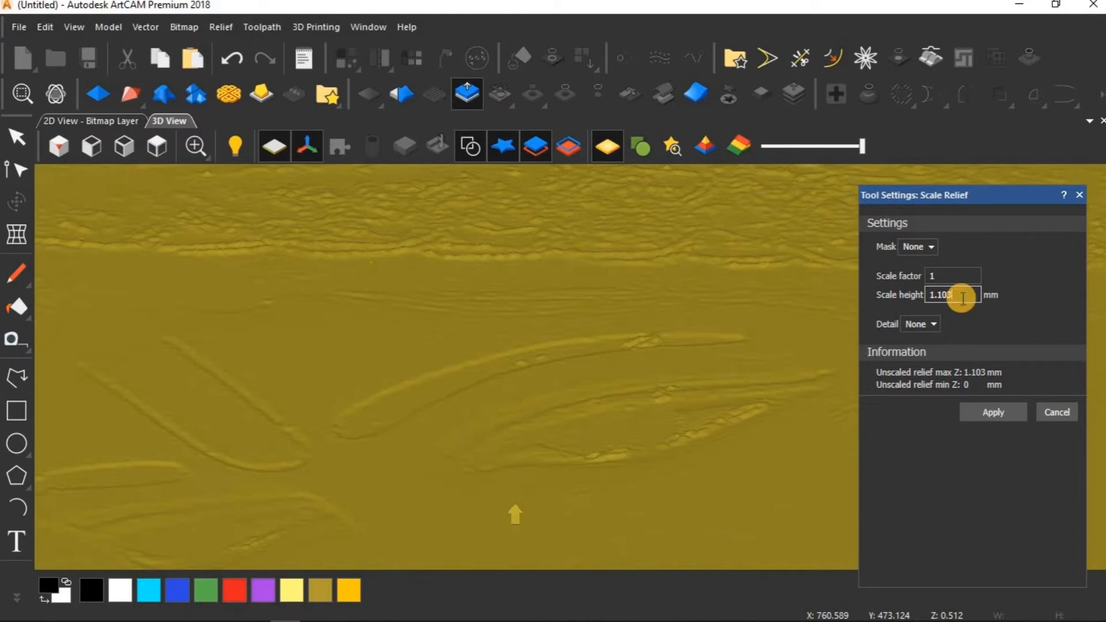
key("BackSpace")
key("BackSpace")
key("BackSpace")
key("BackSpace")
key("BackSpace")
type("7.0")
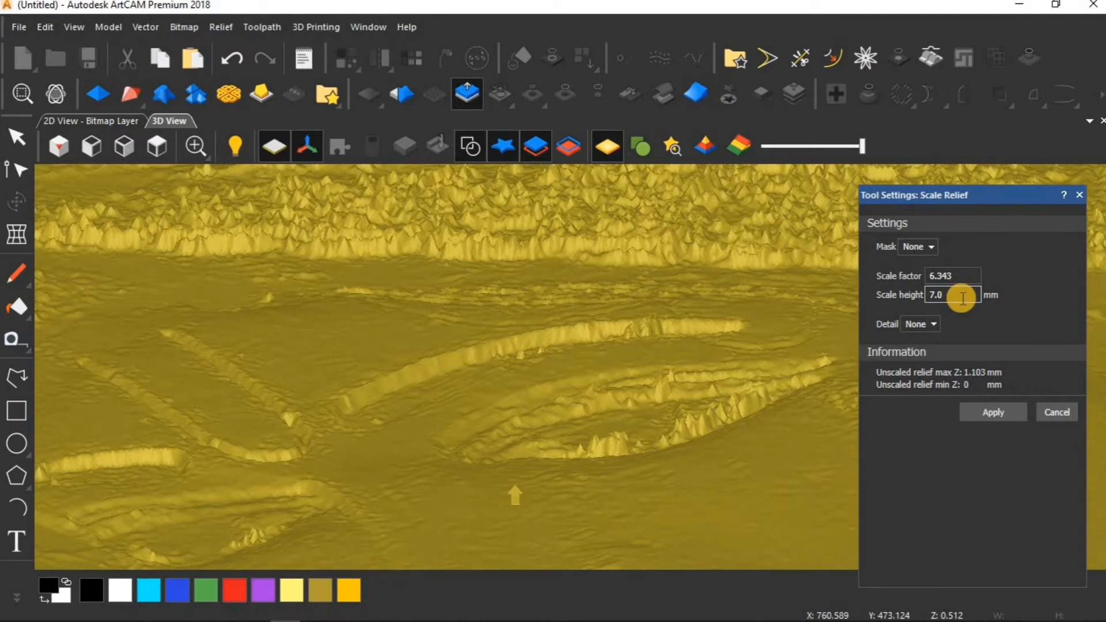
scroll(620, 348, "down", 5)
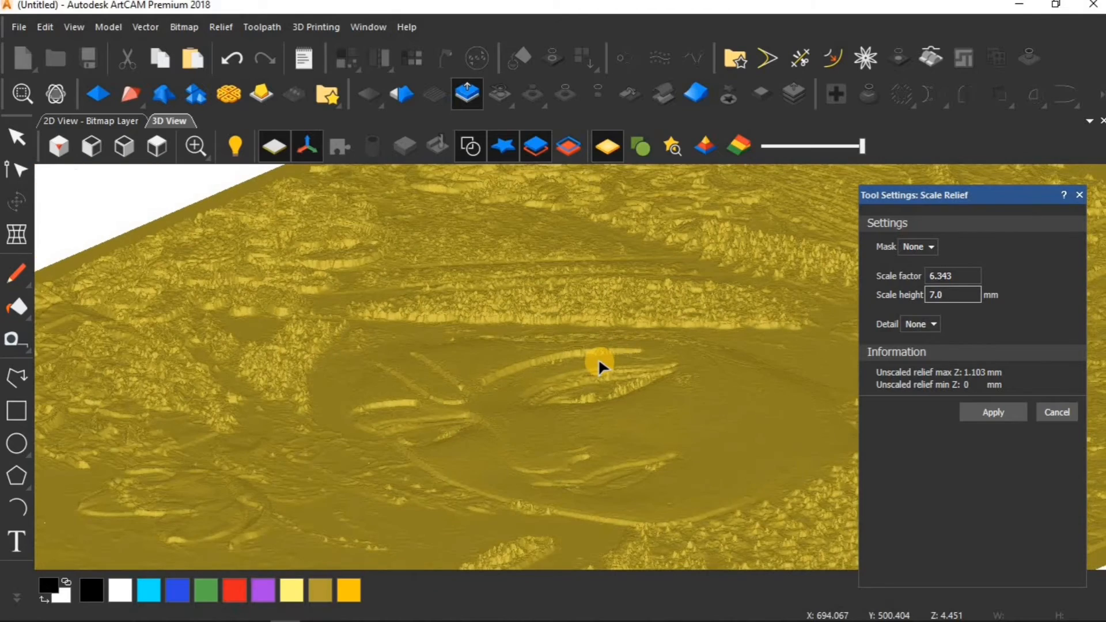
scroll(599, 359, "down", 3)
scroll(594, 340, "up", 6)
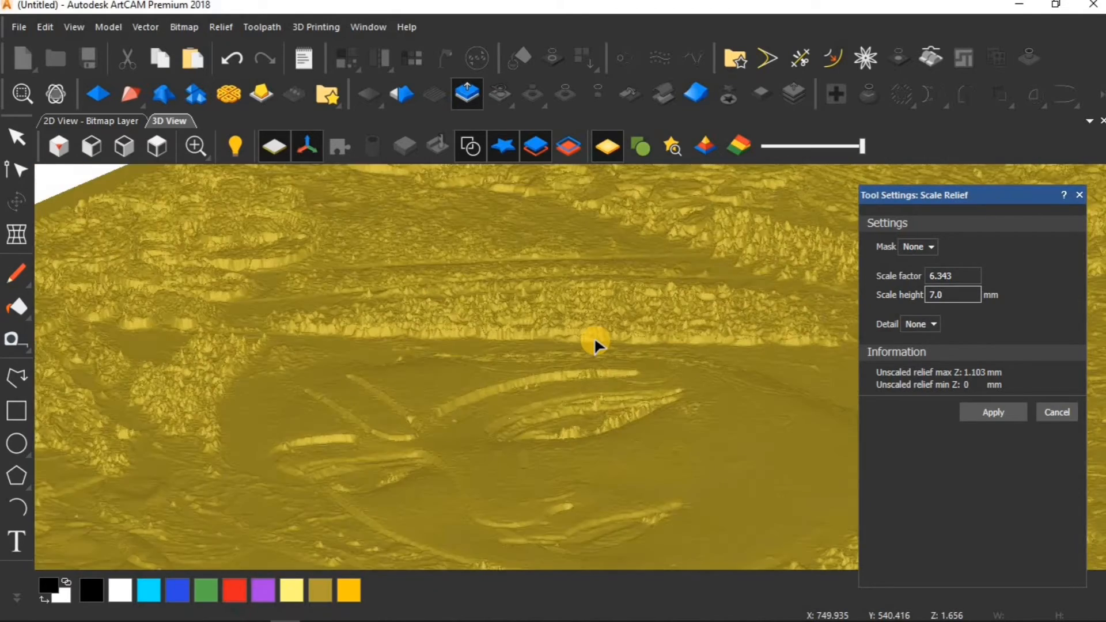
left_click(974, 411)
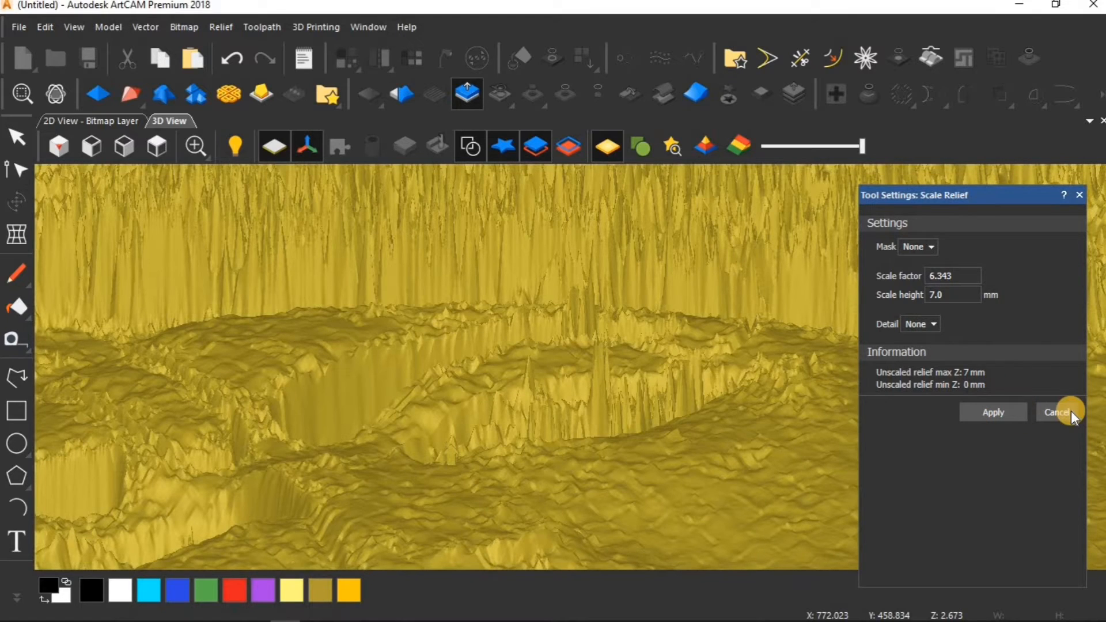
left_click(1058, 411)
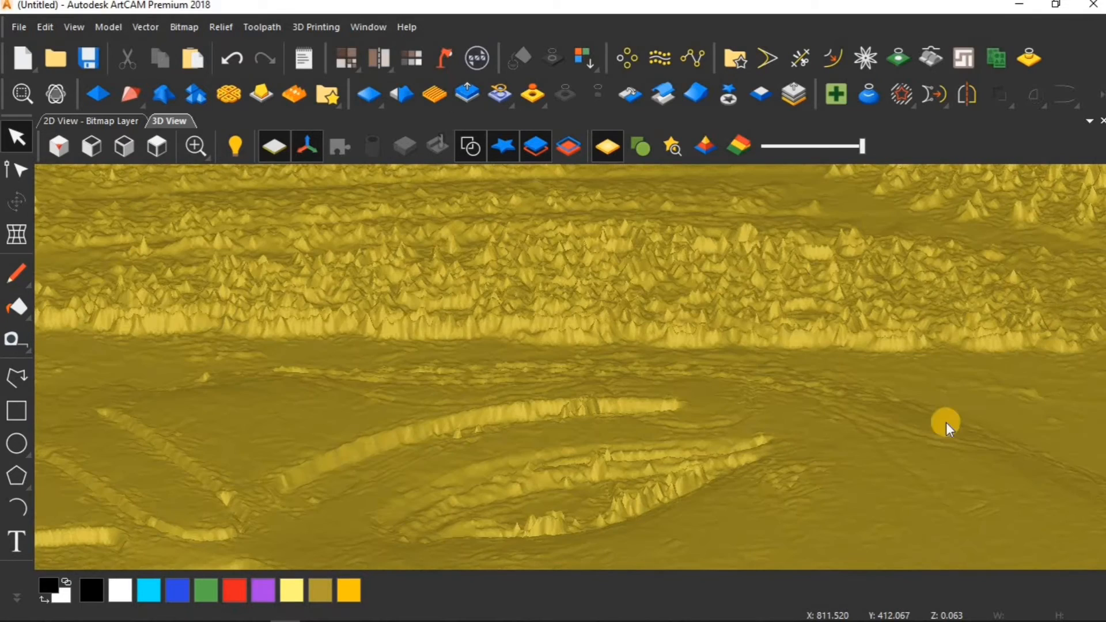
scroll(544, 422, "down", 5)
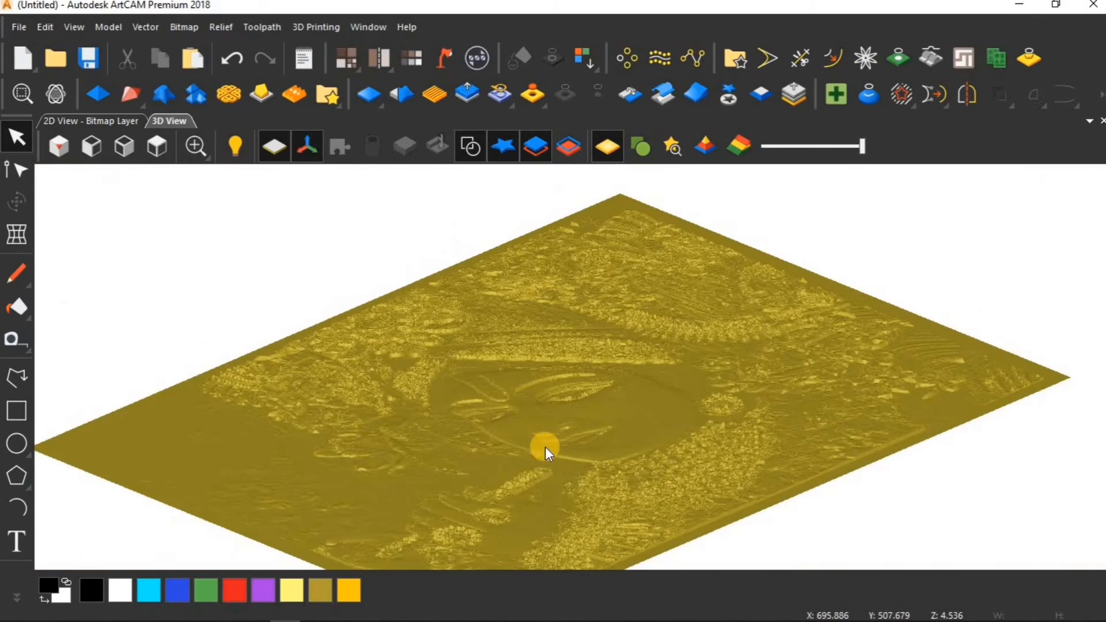
Smooth the whole relief layer with a smooth strength of 20%
left_click_drag(546, 458, 547, 378)
scroll(547, 377, "up", 5)
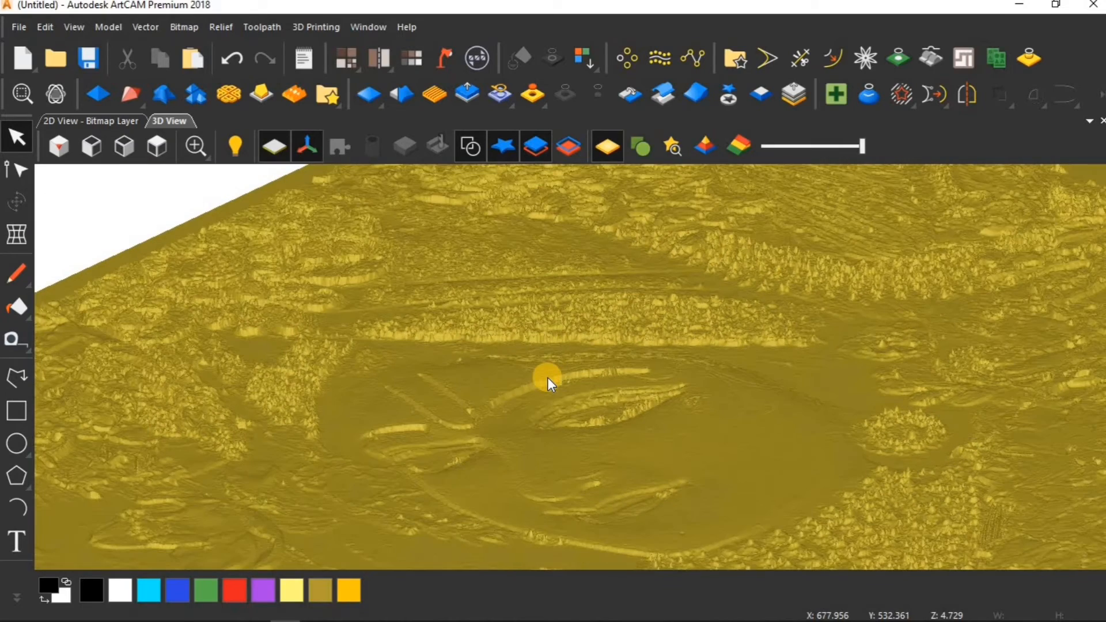
scroll(515, 340, "up", 2)
scroll(516, 341, "down", 2)
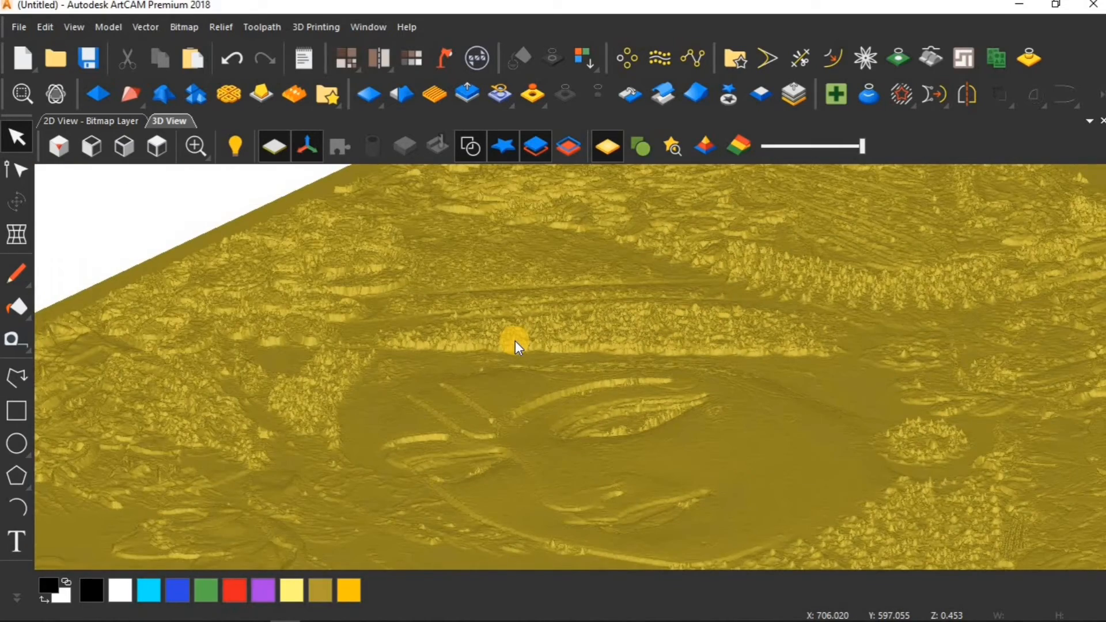
scroll(516, 341, "down", 5)
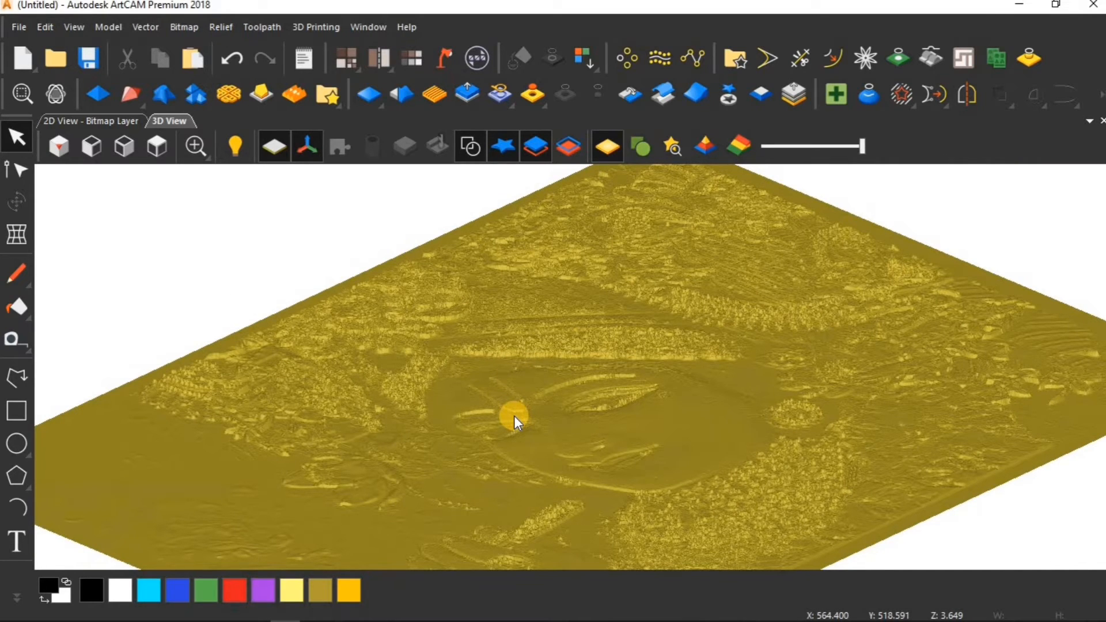
left_click(409, 104)
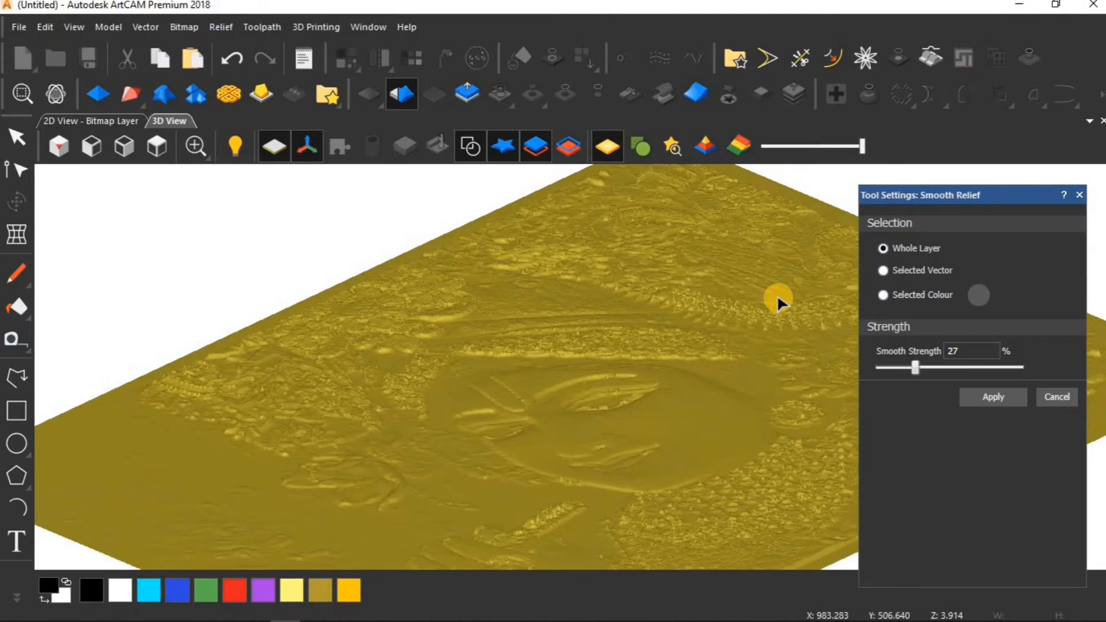
left_click(966, 349)
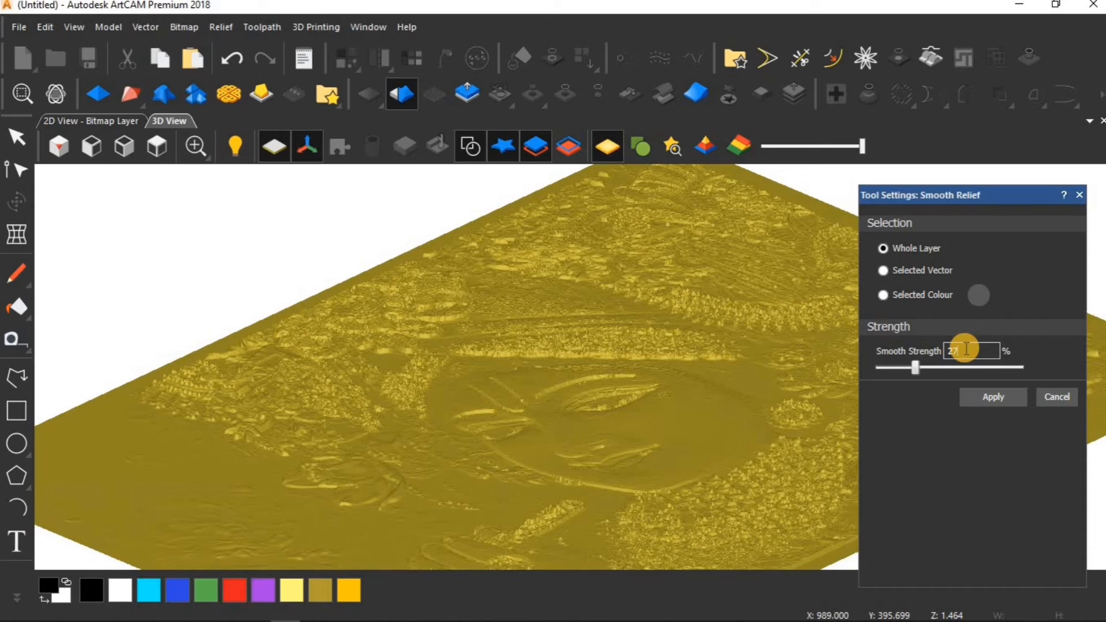
key("BackSpace")
key("BackSpace")
type("20")
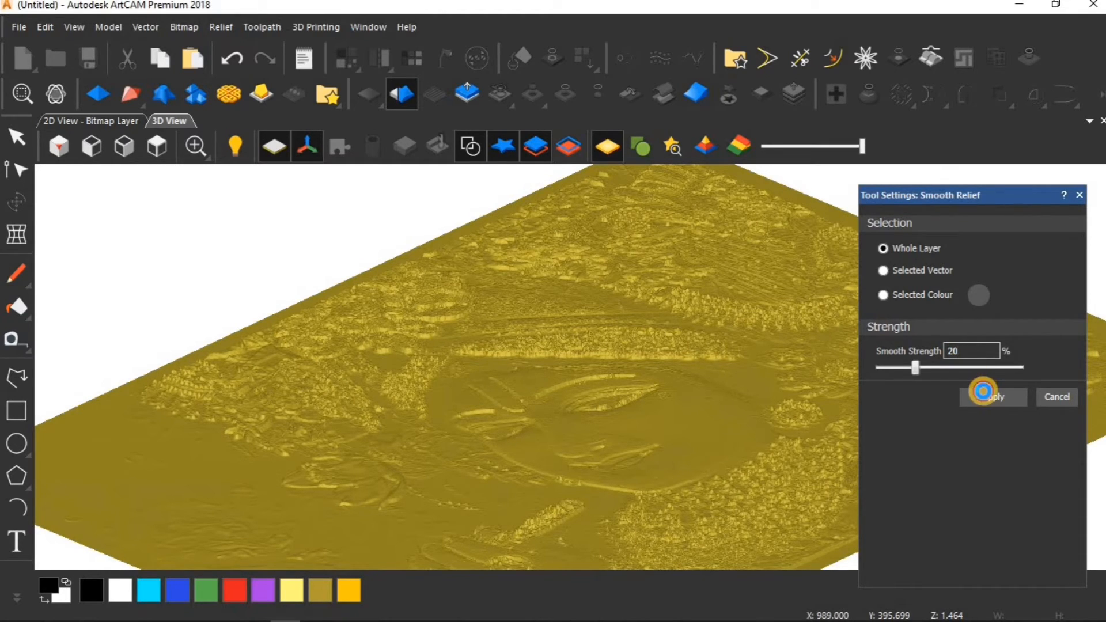
left_click(984, 392)
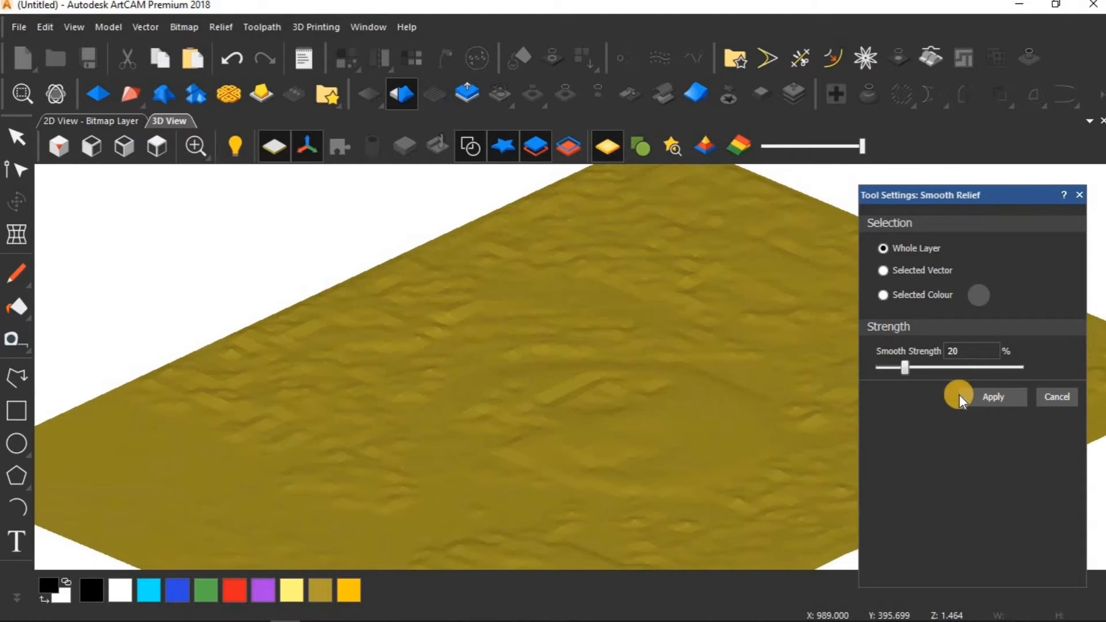
Smooth the whole relief layer again with a strength of 28%, and close the Smooth Relief tool
scroll(614, 401, "up", 5)
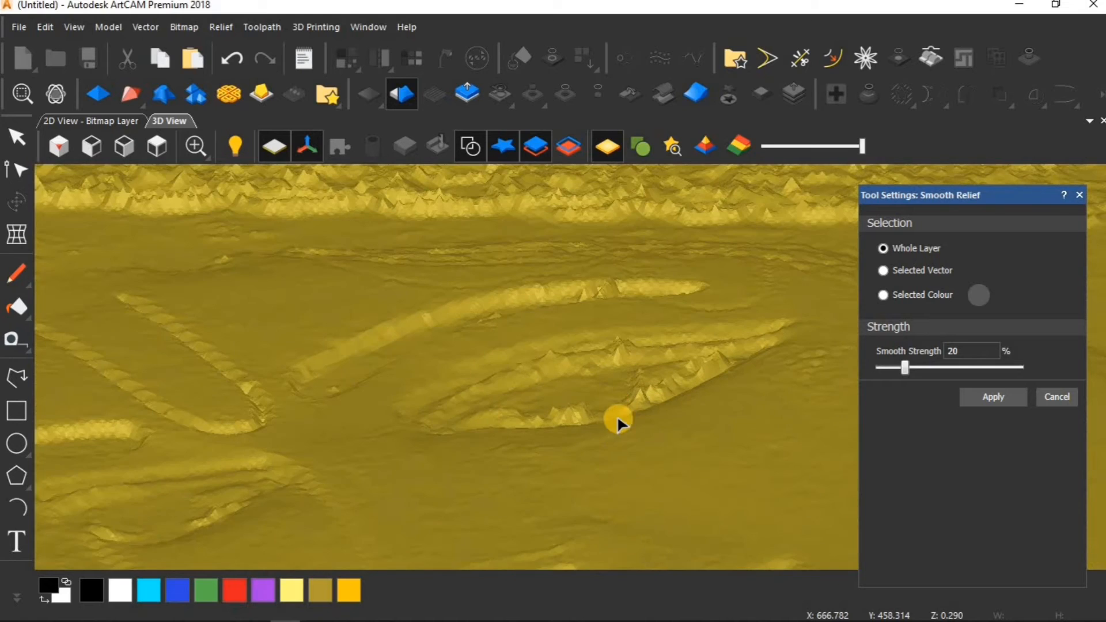
scroll(619, 431, "down", 6)
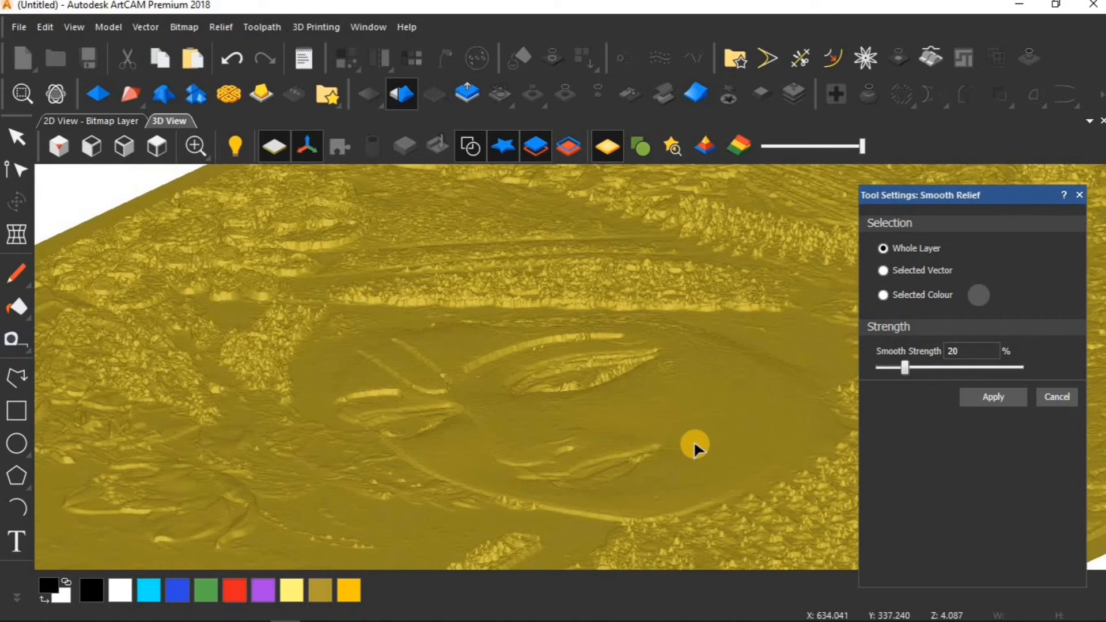
left_click(917, 366)
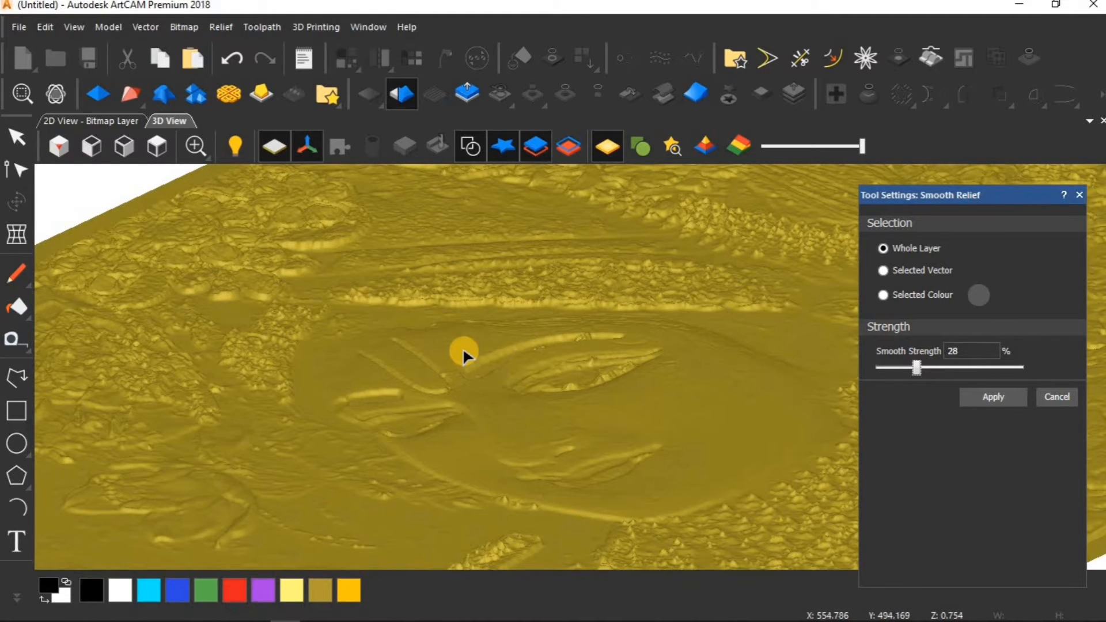
scroll(447, 359, "down", 5)
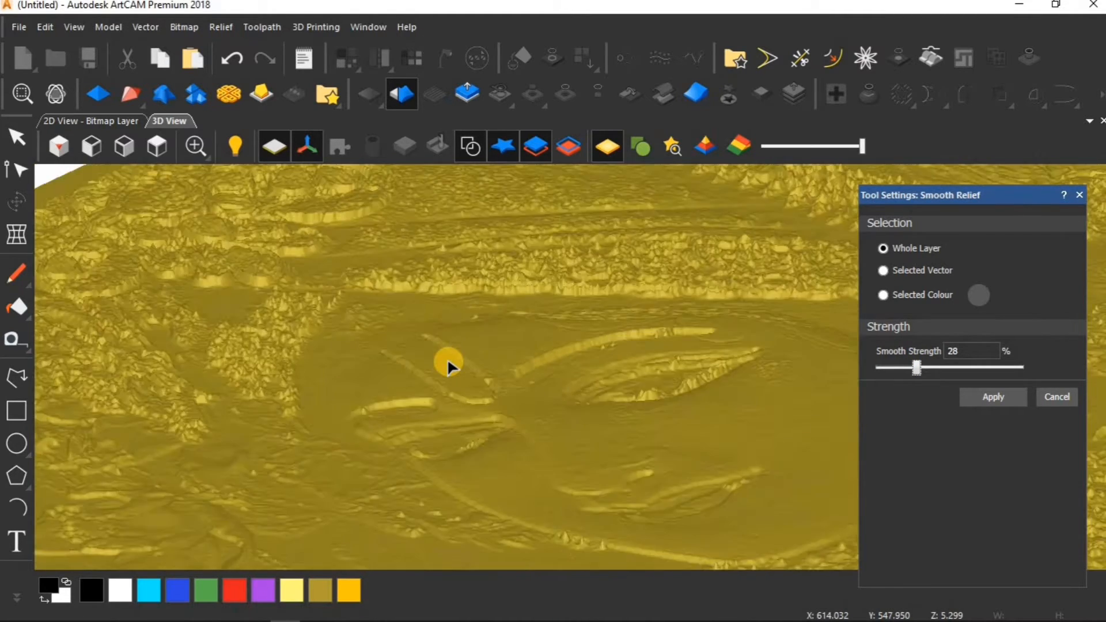
scroll(447, 358, "down", 3)
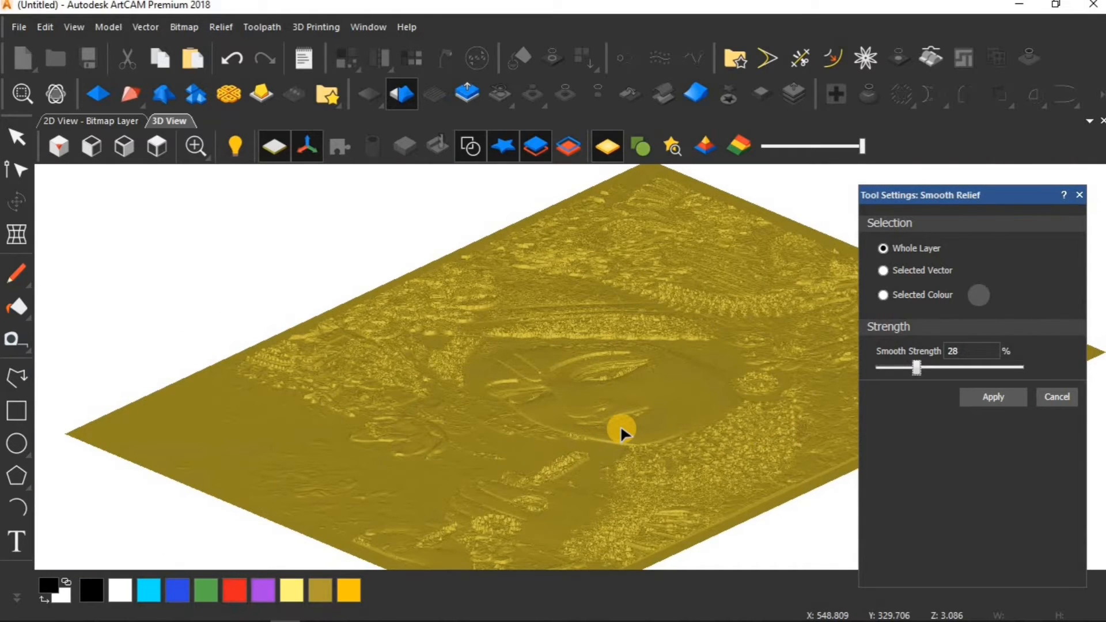
left_click(991, 398)
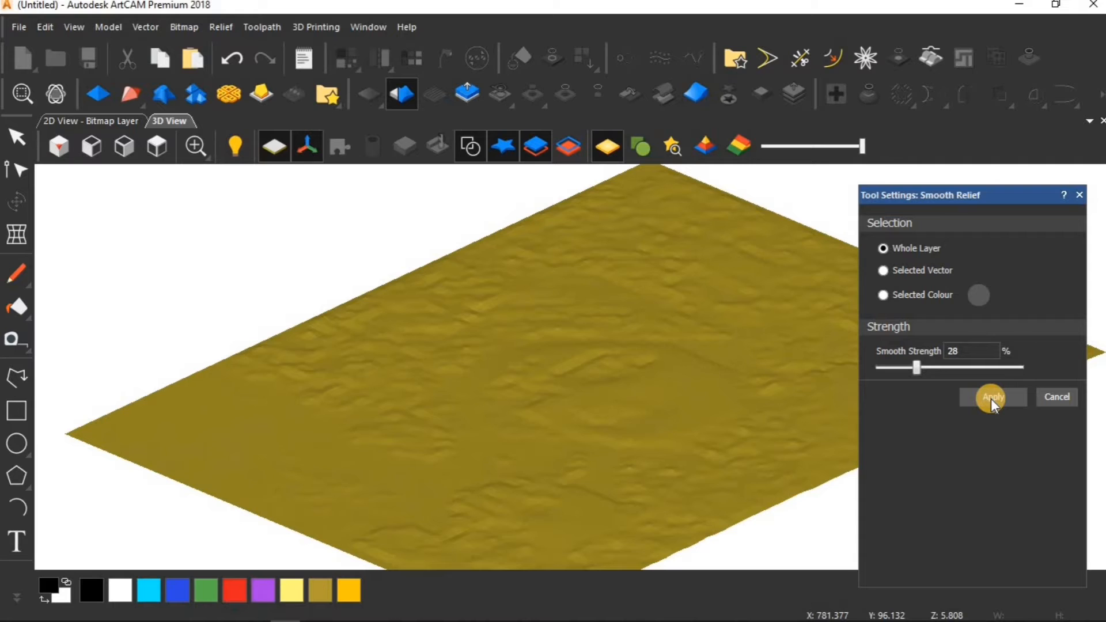
left_click(1061, 398)
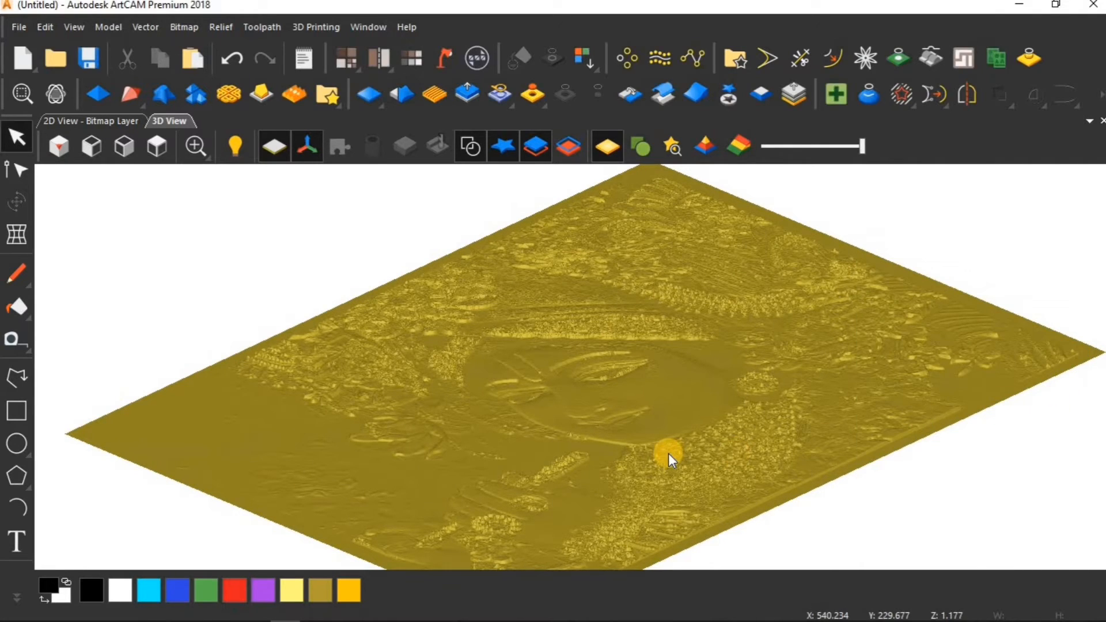
Examine the smoothed relief's surface from above and at low angles, especially around the eyes and headband
scroll(657, 484, "up", 6)
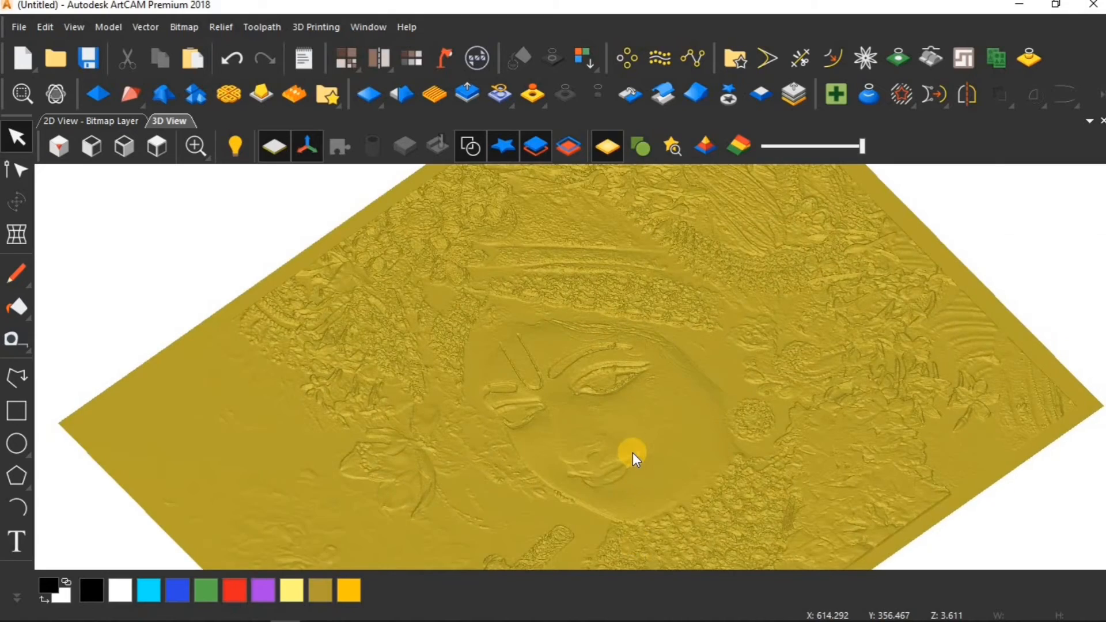
scroll(633, 454, "down", 8)
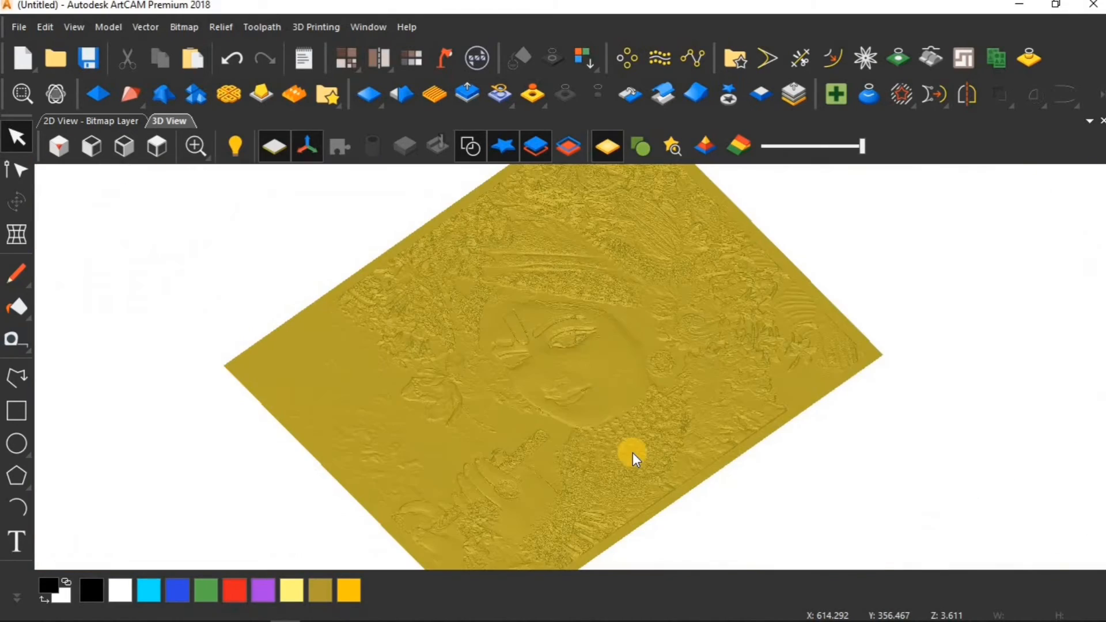
left_click_drag(613, 317, 577, 265)
scroll(533, 370, "up", 8)
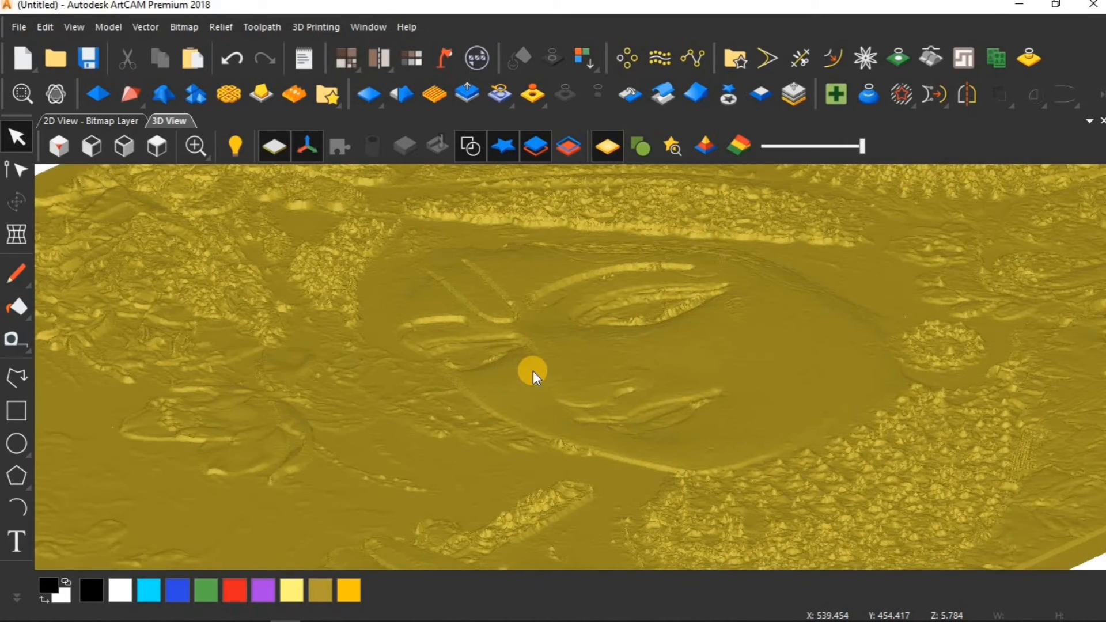
scroll(533, 371, "up", 2)
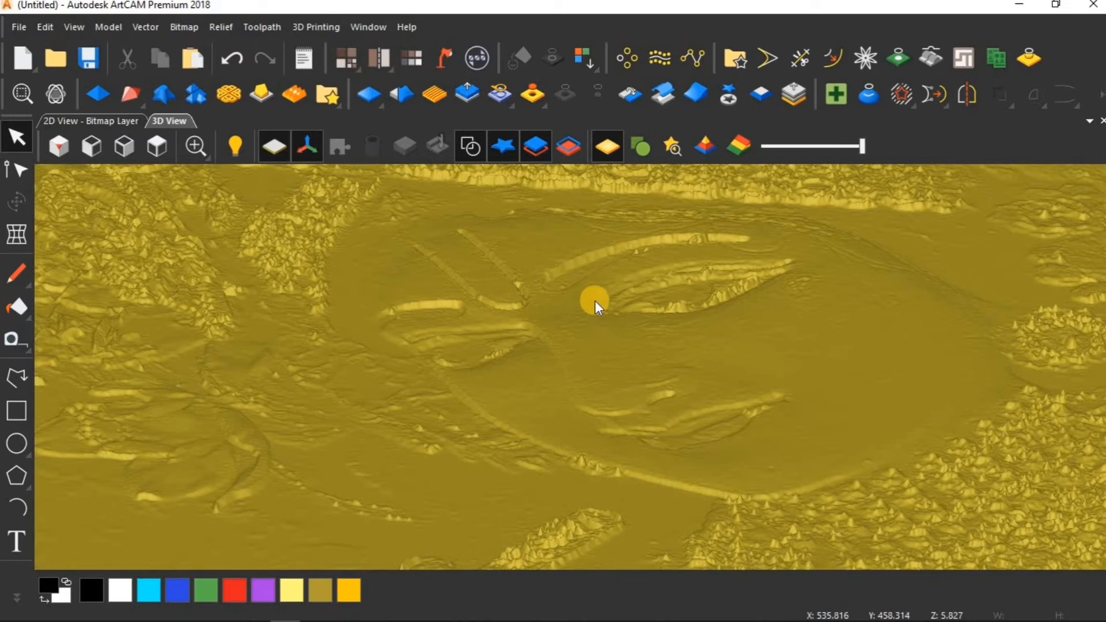
scroll(630, 301, "up", 2)
left_click_drag(641, 324, 640, 320)
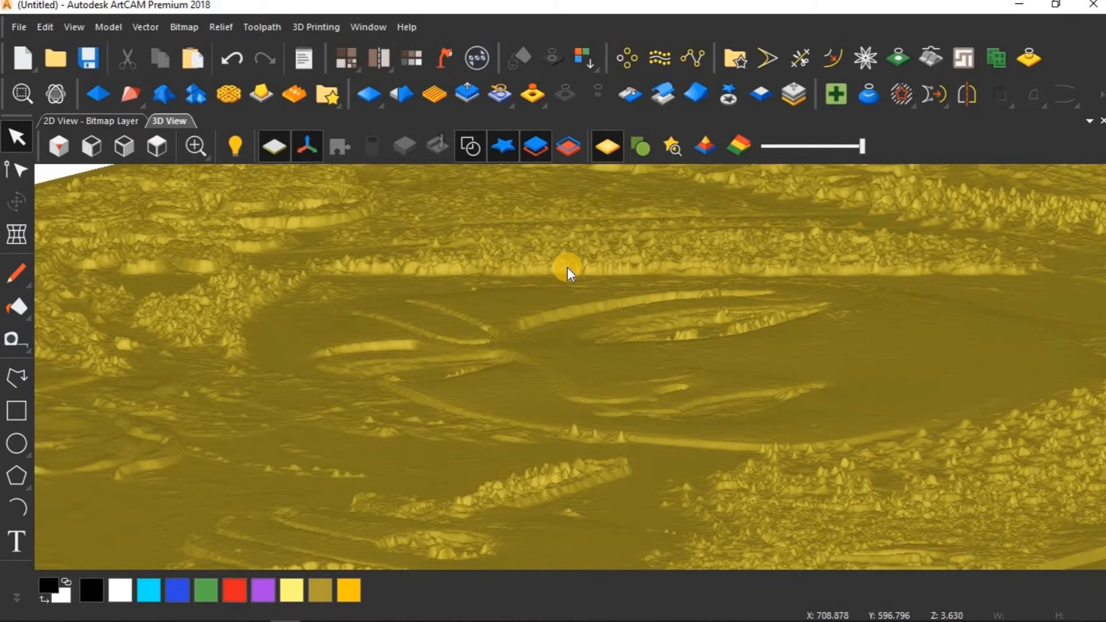
scroll(568, 267, "up", 2)
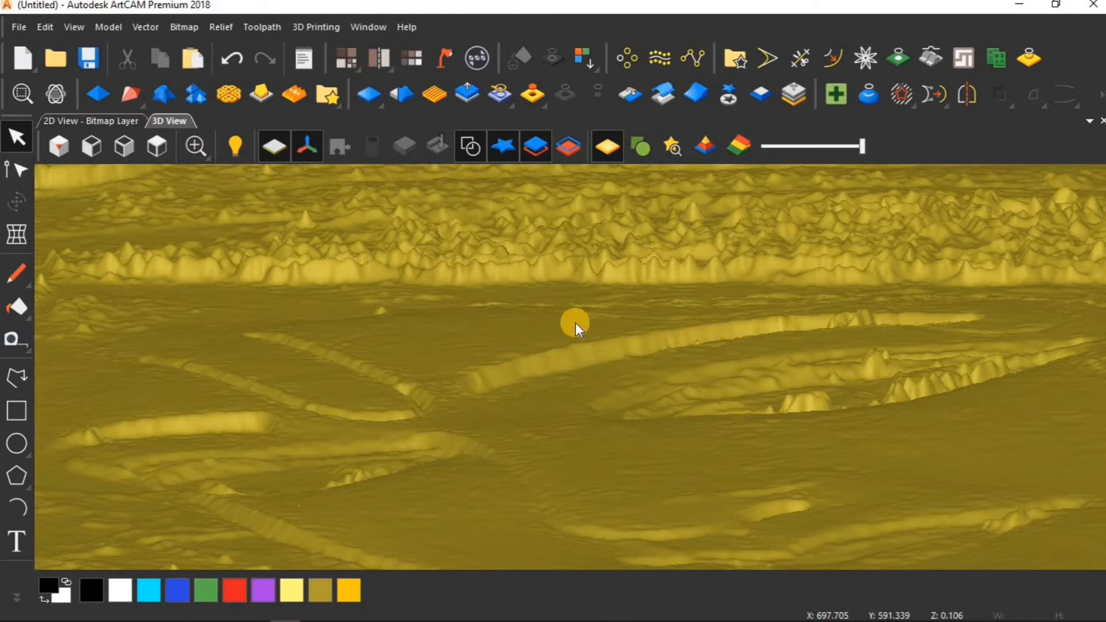
scroll(499, 456, "down", 2)
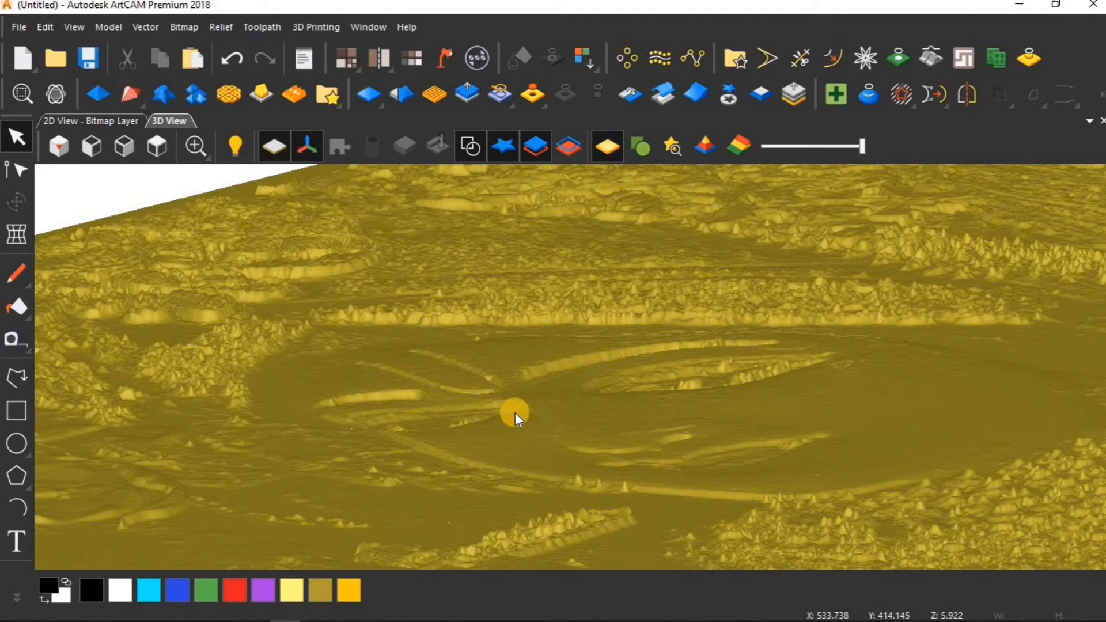
Invert the relief's height in Z
left_click(493, 96)
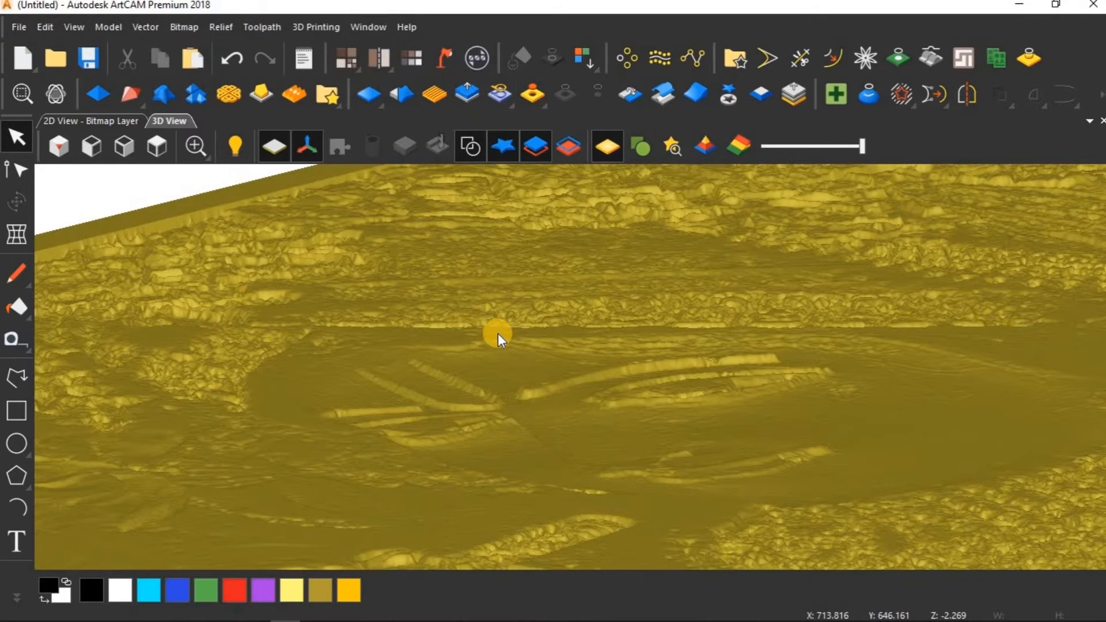
scroll(510, 494, "down", 1)
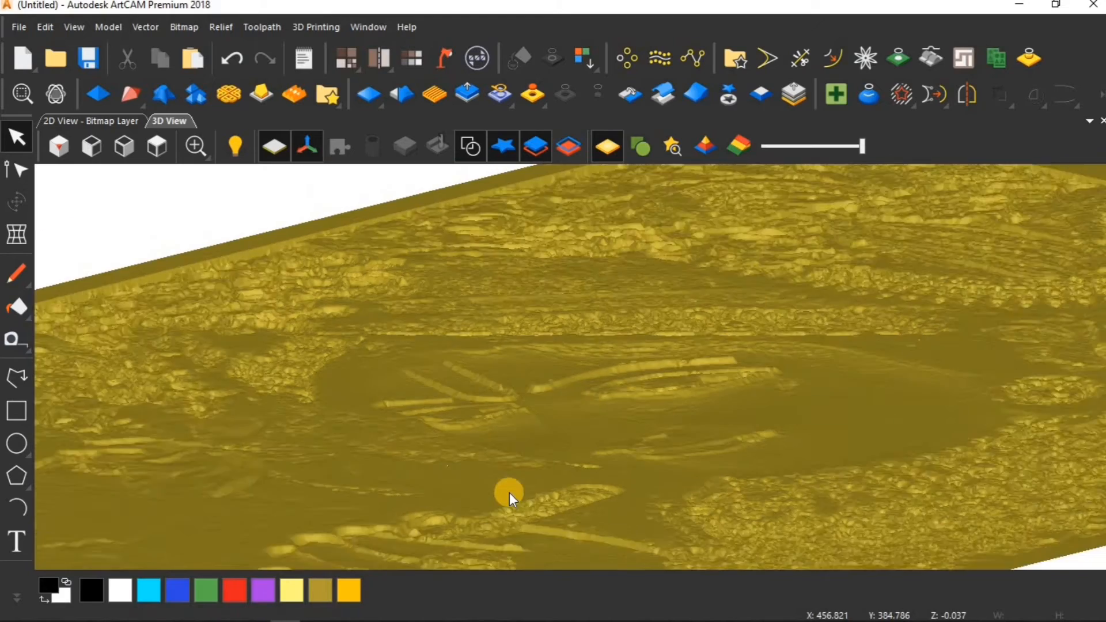
scroll(509, 493, "down", 1)
Examine the inverted relief up close around the face and the hand, as well as the whole panel
left_click_drag(512, 486, 602, 444)
scroll(602, 444, "up", 2)
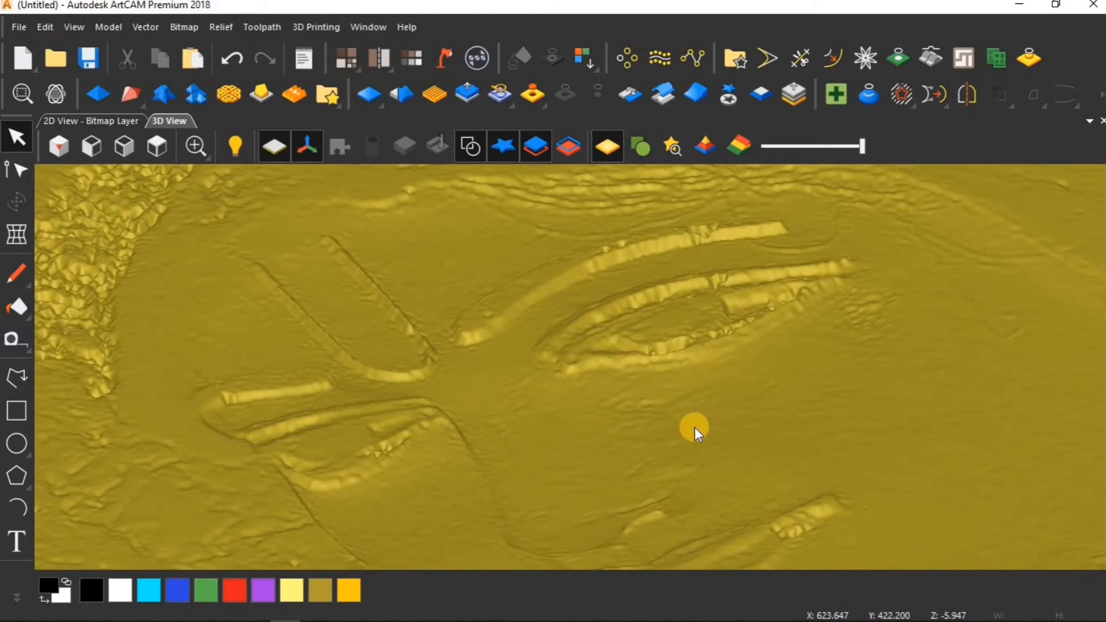
left_click_drag(694, 427, 709, 396)
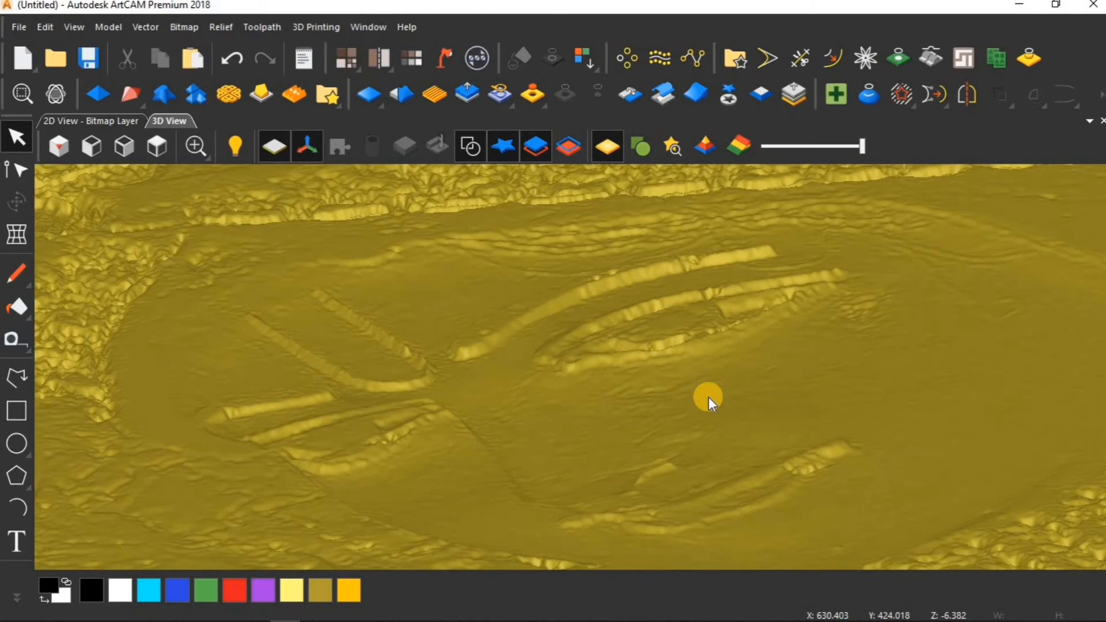
scroll(709, 396, "up", 2)
scroll(710, 396, "down", 2)
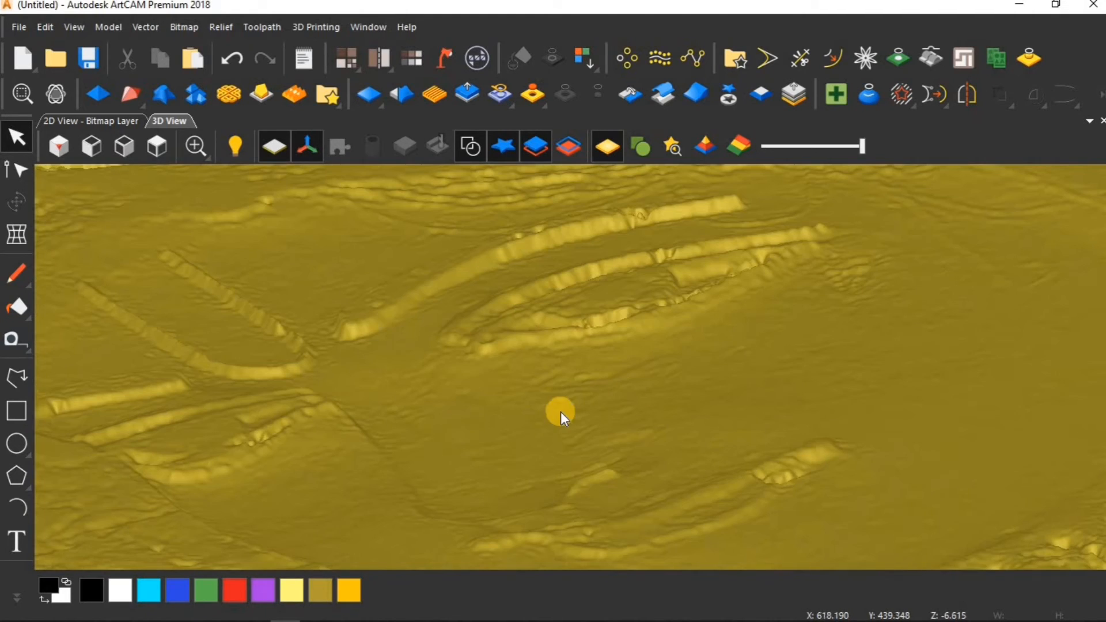
scroll(499, 505, "up", 4)
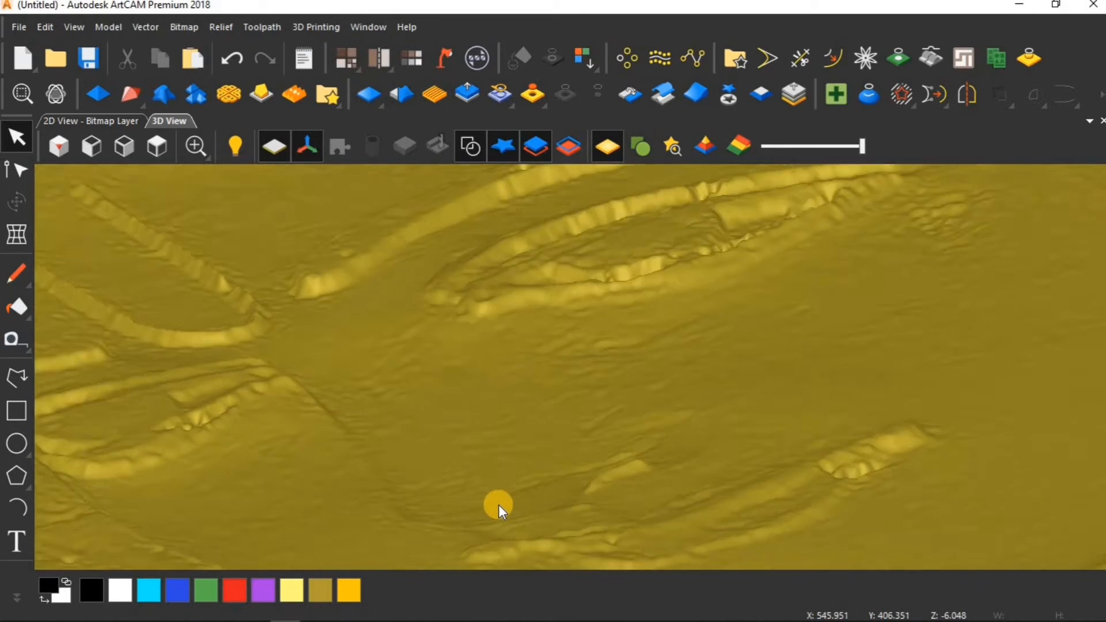
scroll(499, 506, "down", 4)
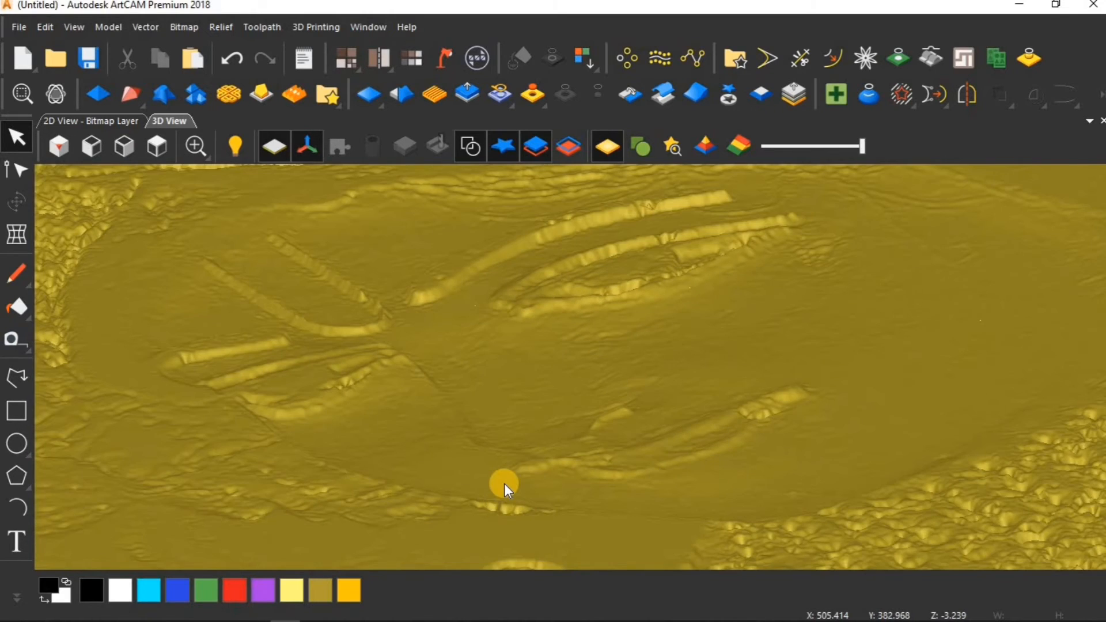
scroll(504, 482, "up", 2)
scroll(532, 516, "down", 1)
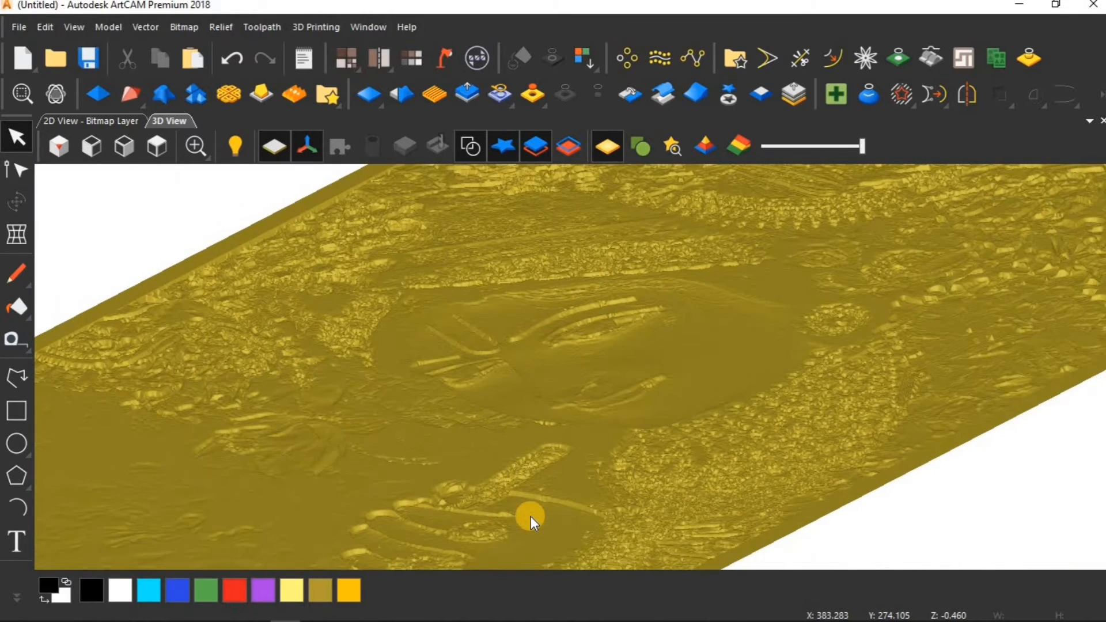
scroll(383, 540, "up", 3)
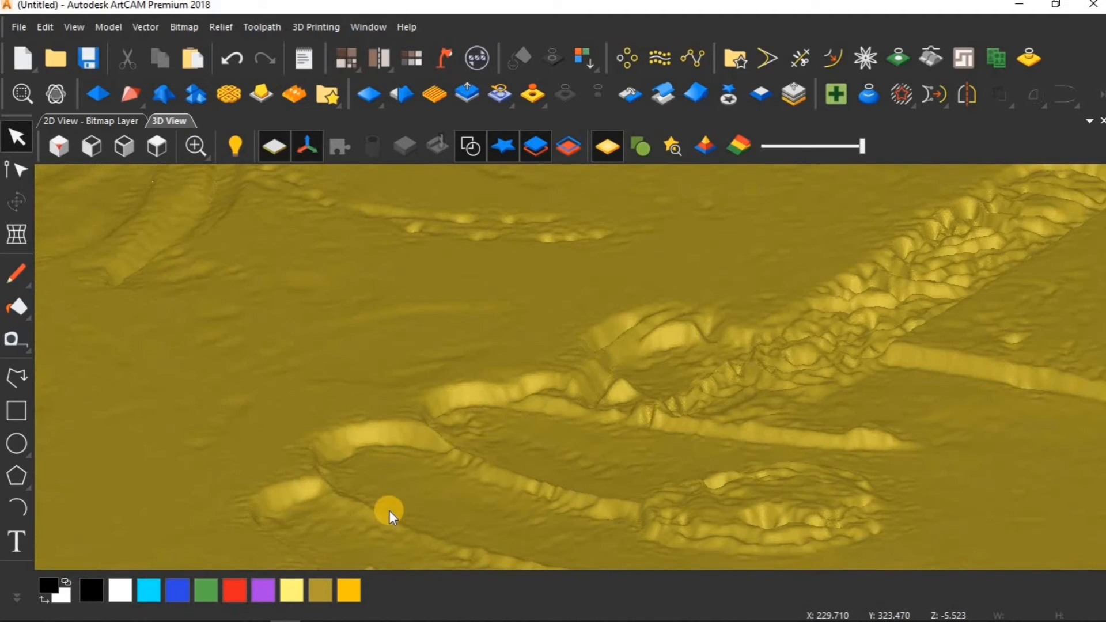
scroll(359, 379, "up", 1)
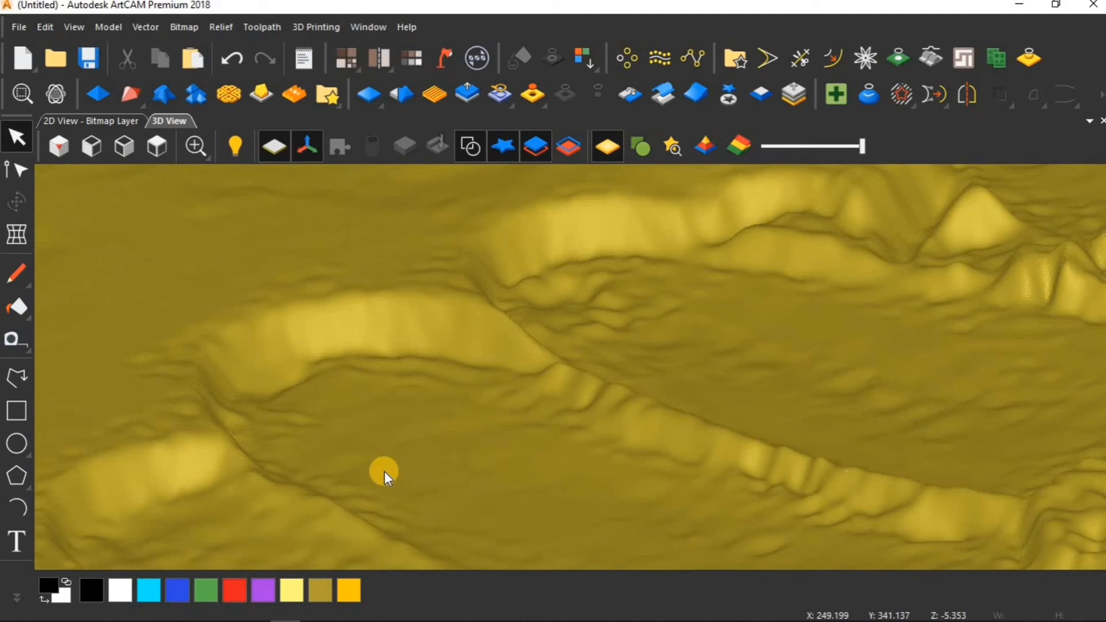
scroll(385, 470, "down", 2)
scroll(435, 434, "up", 1)
scroll(434, 434, "down", 4)
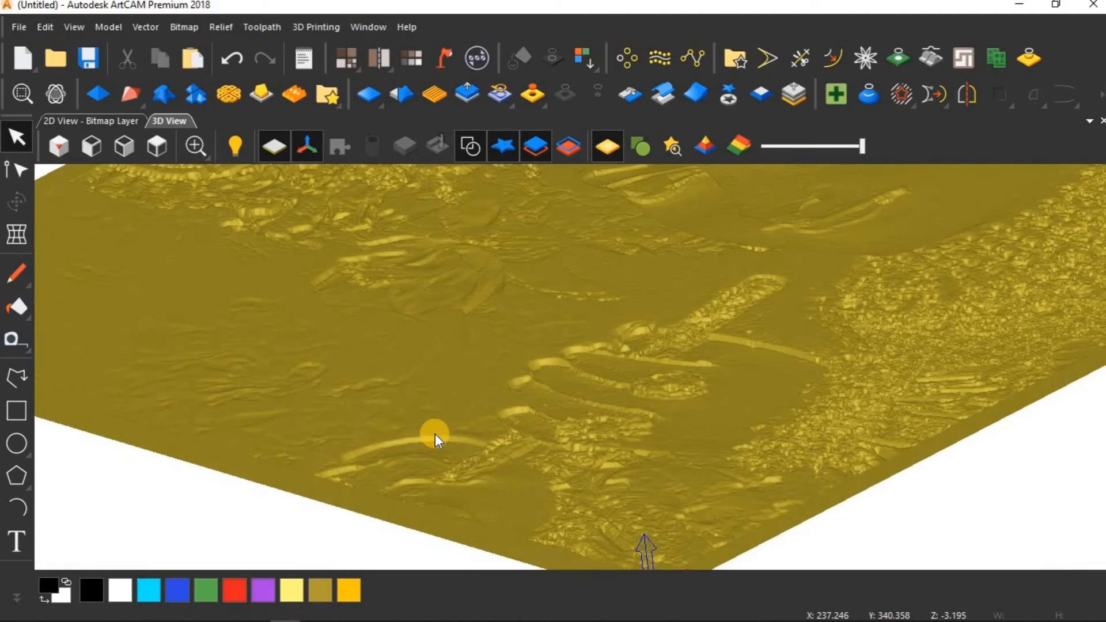
scroll(533, 397, "down", 3)
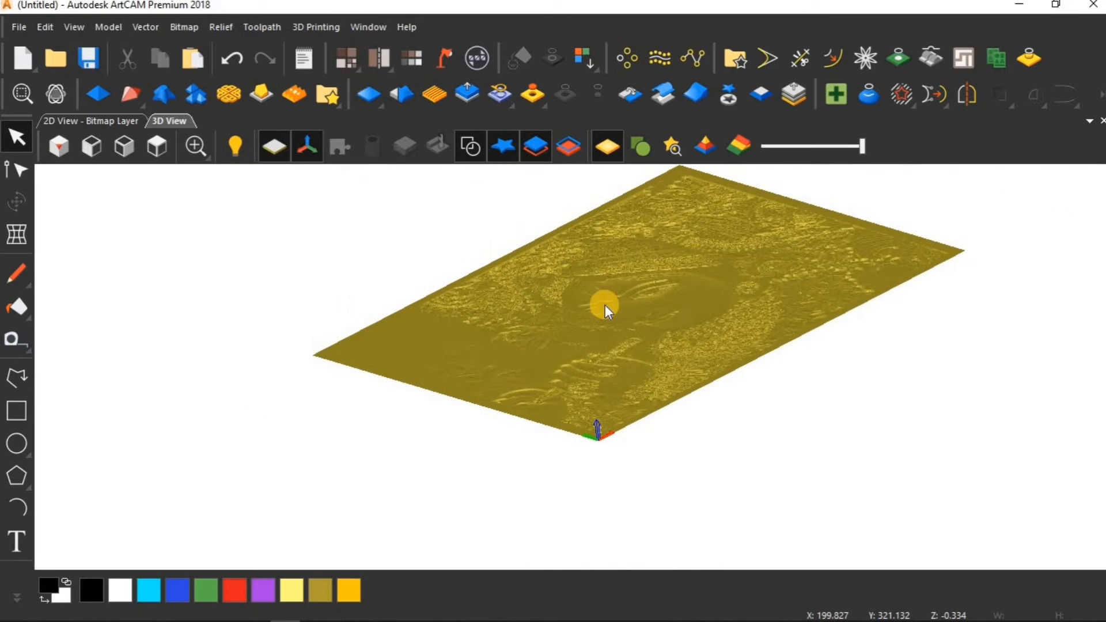
scroll(669, 223, "up", 1)
scroll(668, 223, "up", 2)
scroll(663, 288, "up", 2)
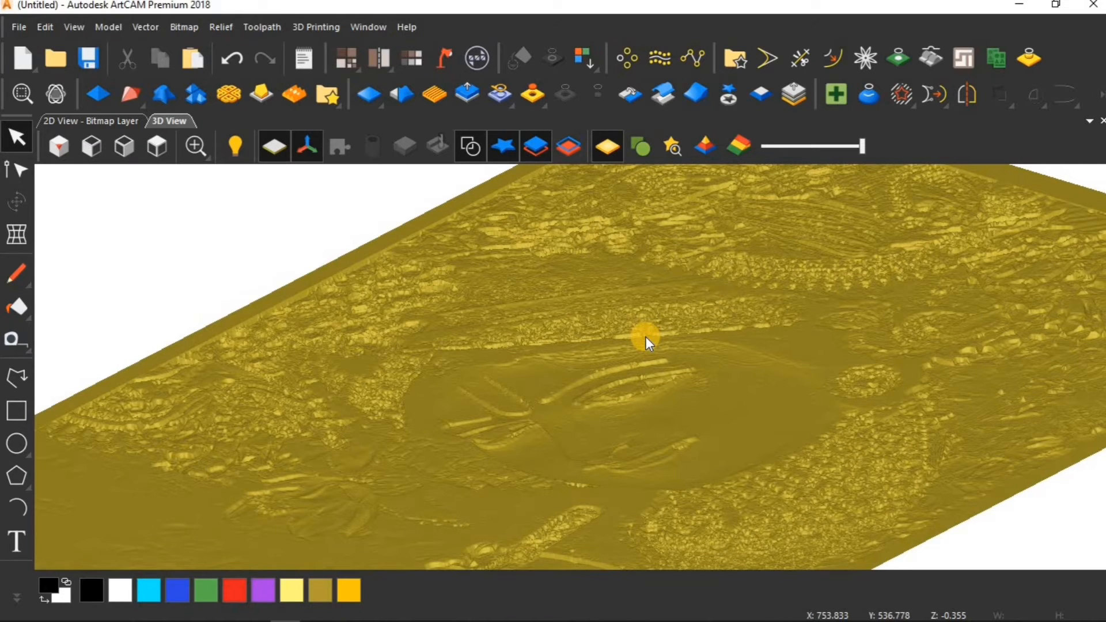
Start a Machine Relief 3D toolpath for the whole relief and choose the aluminum Ball Nose 3 mm as its finishing tool
left_click(263, 29)
mouse_move(281, 132)
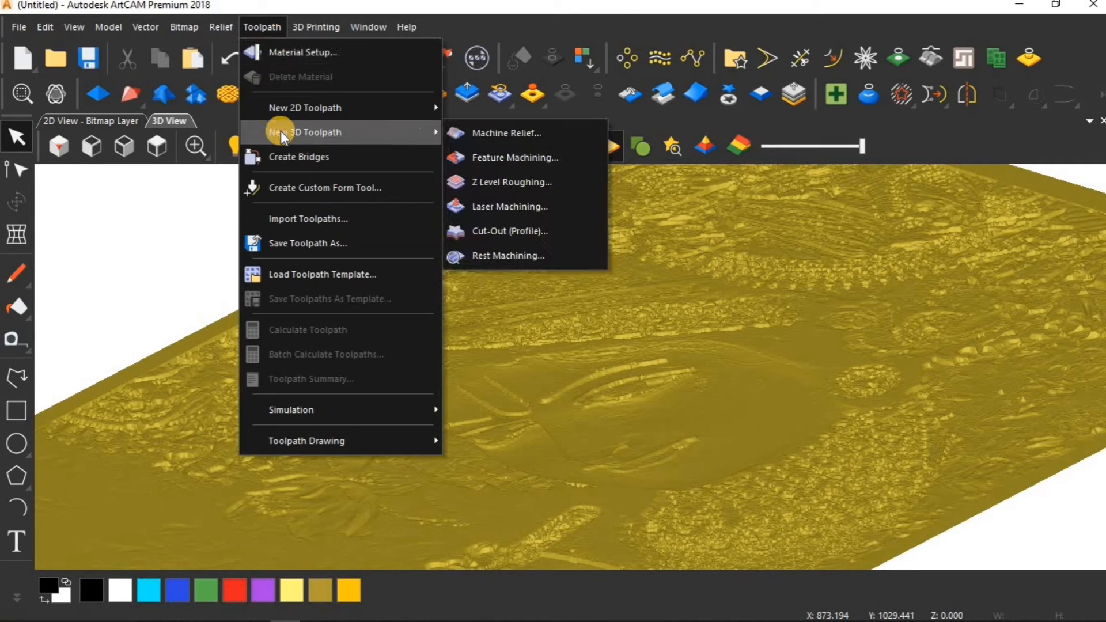
left_click(507, 134)
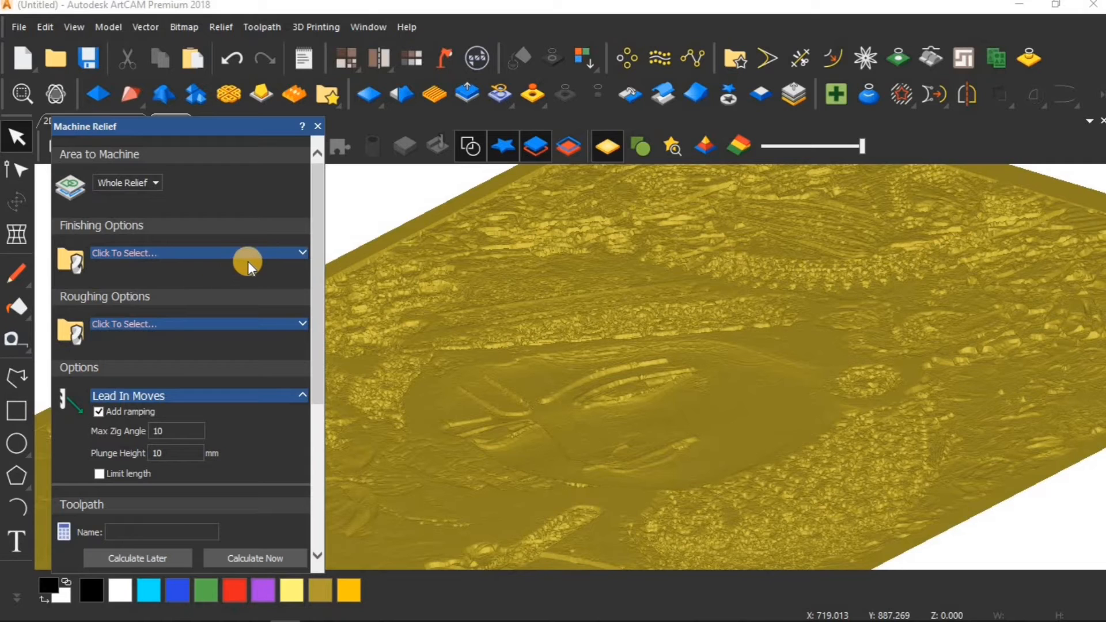
left_click(259, 252)
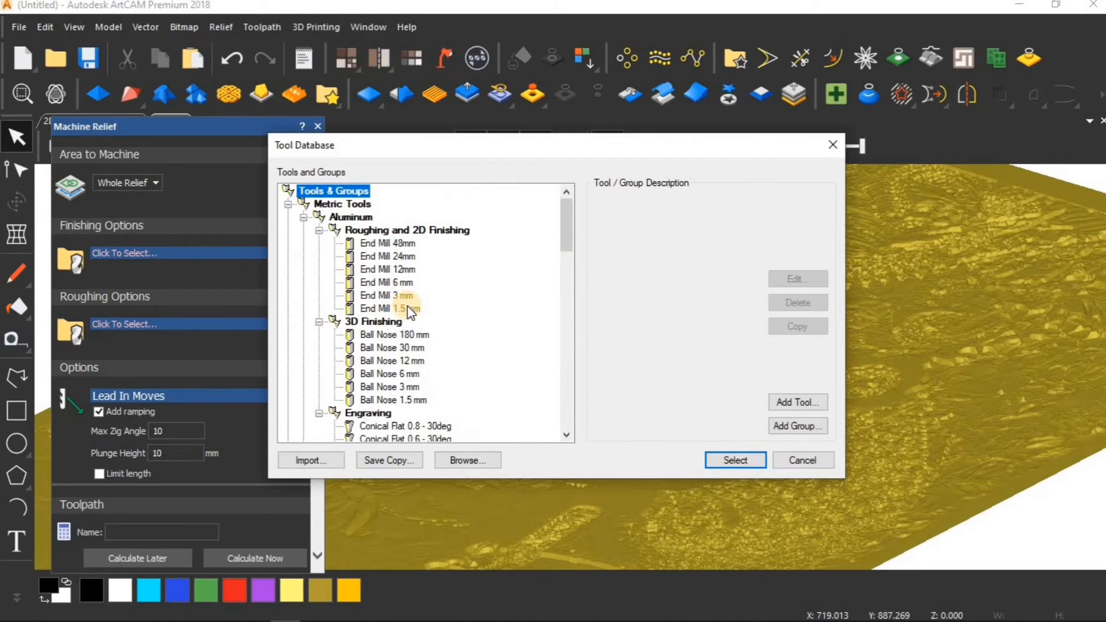
left_click(379, 387)
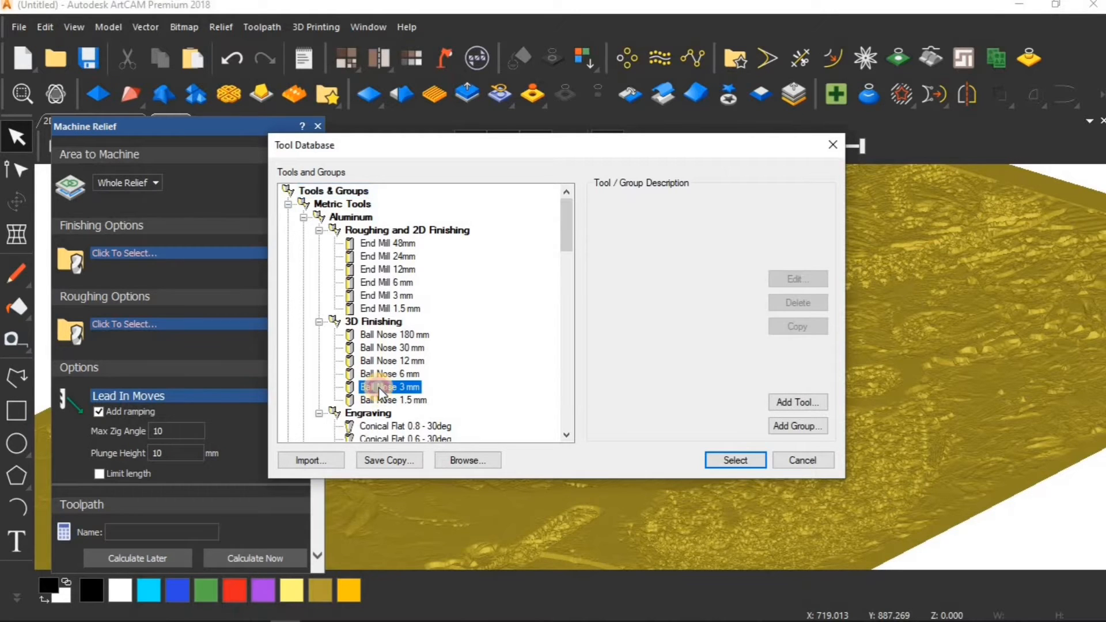
left_click(728, 460)
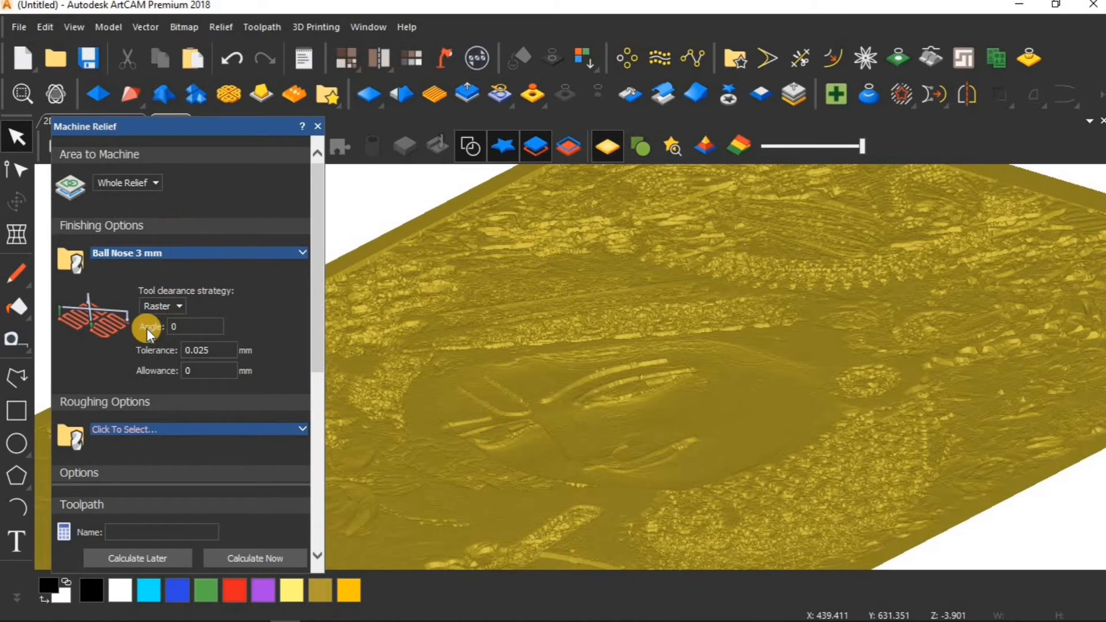
Set the raster angle of the finishing pass to 45
left_click(199, 327)
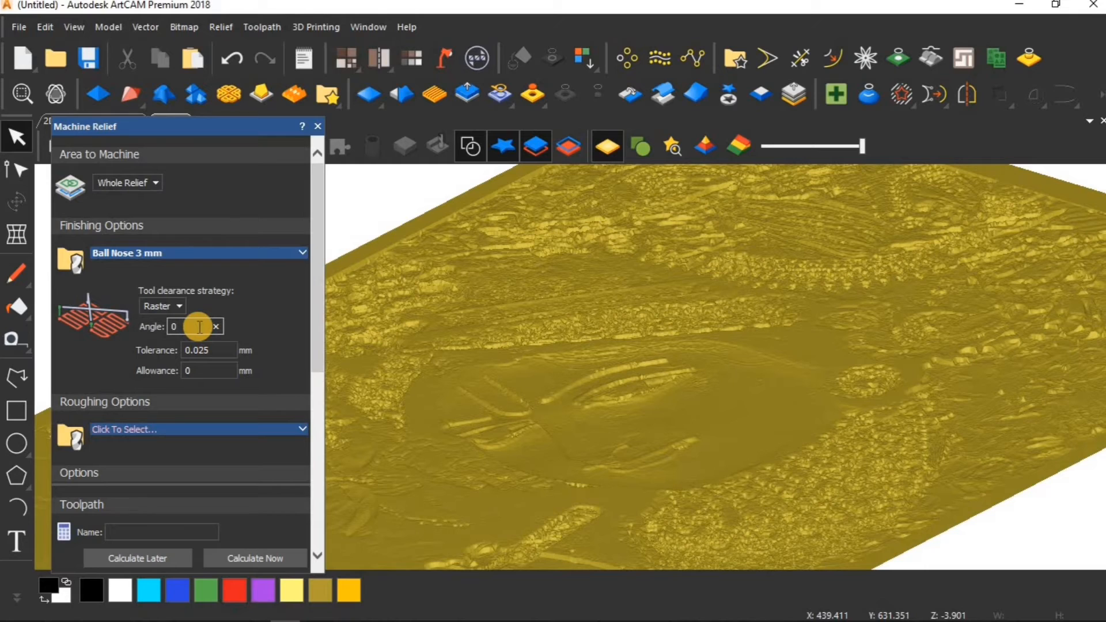
key("BackSpace")
type("45")
Review the toolpath's lead-in moves, Safe Z and home position settings
scroll(707, 386, "down", 5)
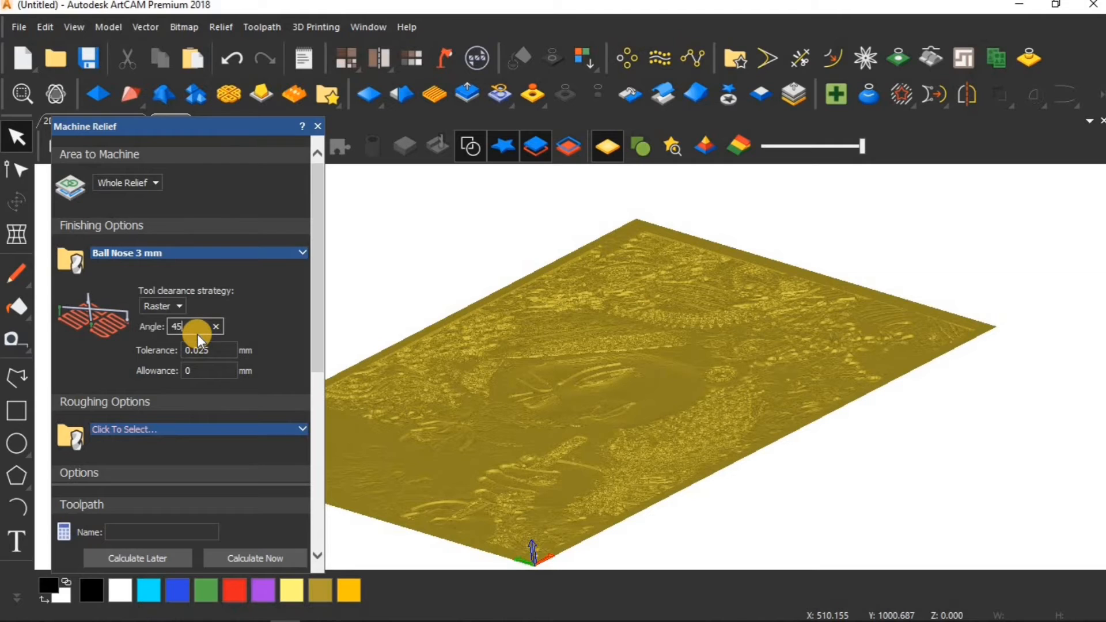
scroll(197, 335, "down", 2)
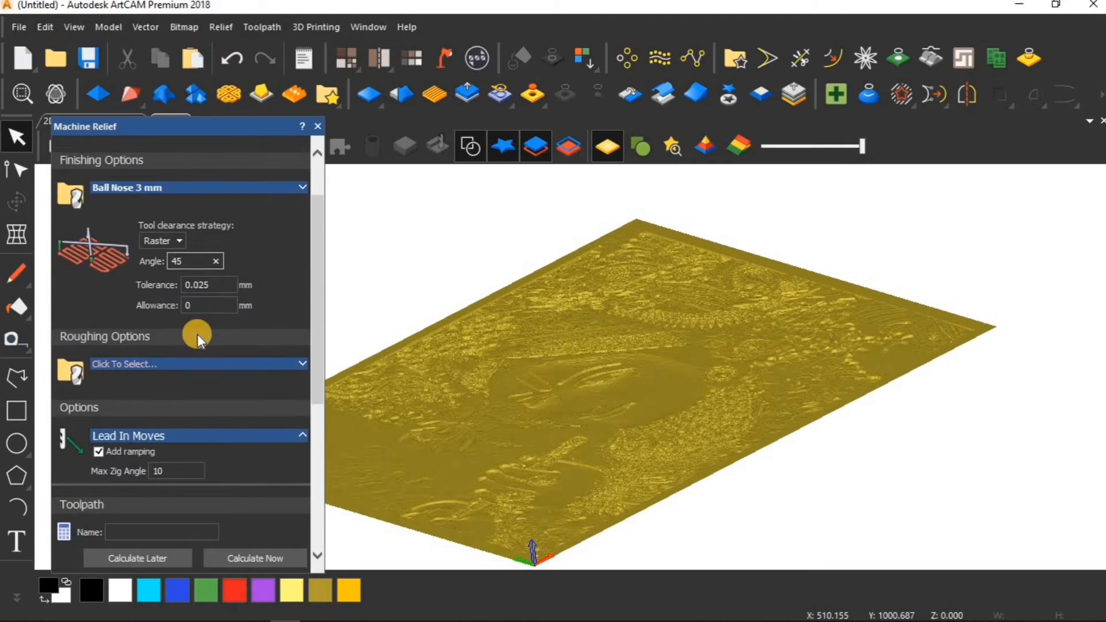
scroll(142, 320, "down", 1)
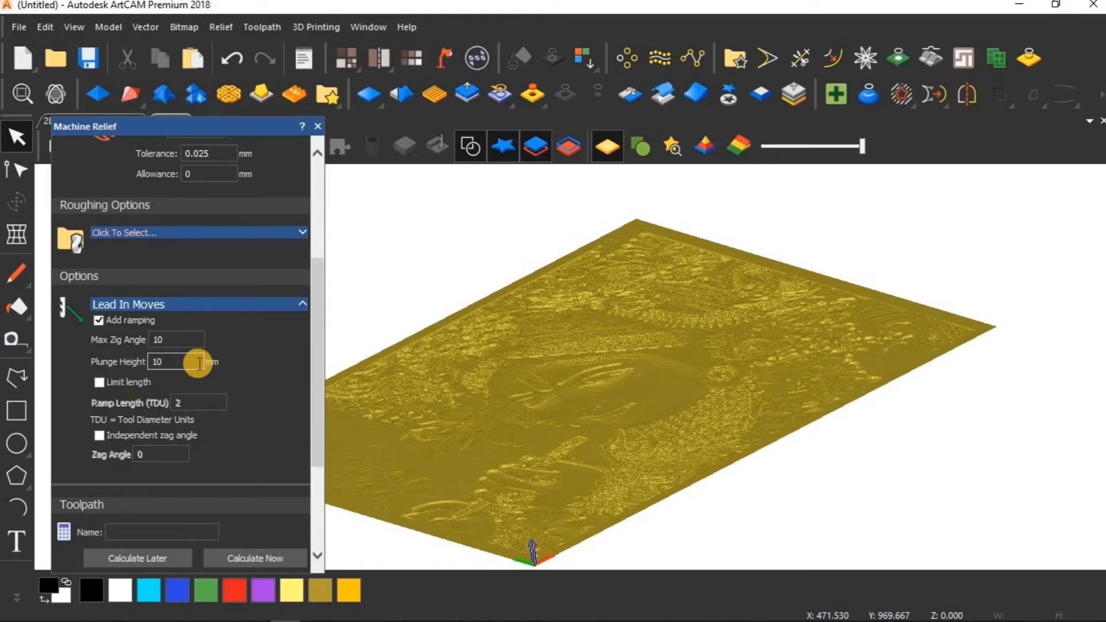
scroll(198, 364, "down", 2)
left_click(104, 337)
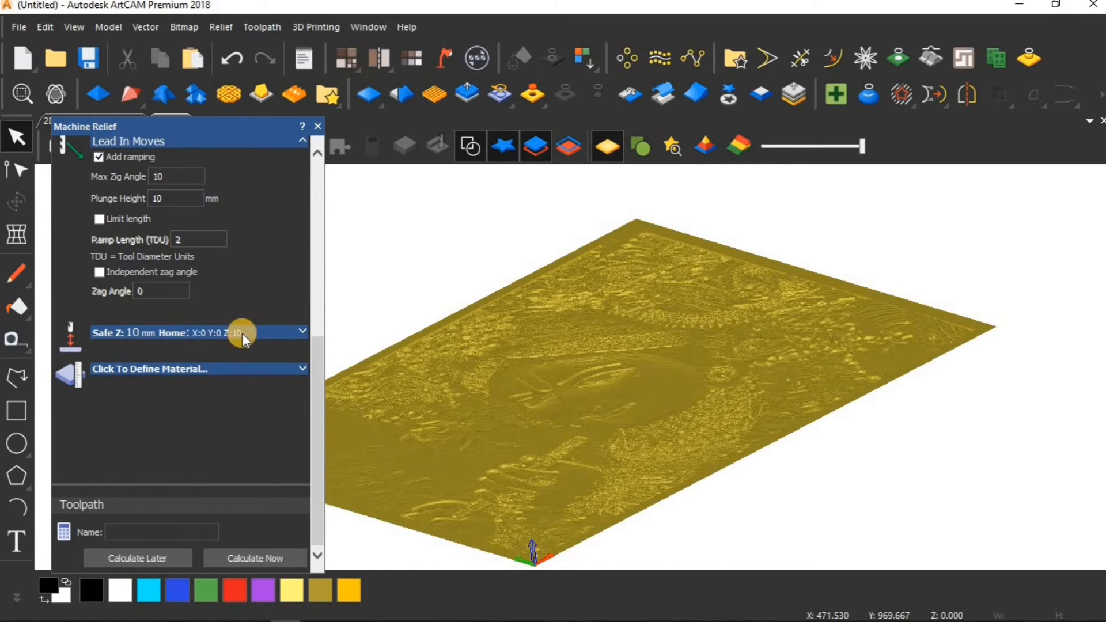
left_click(300, 331)
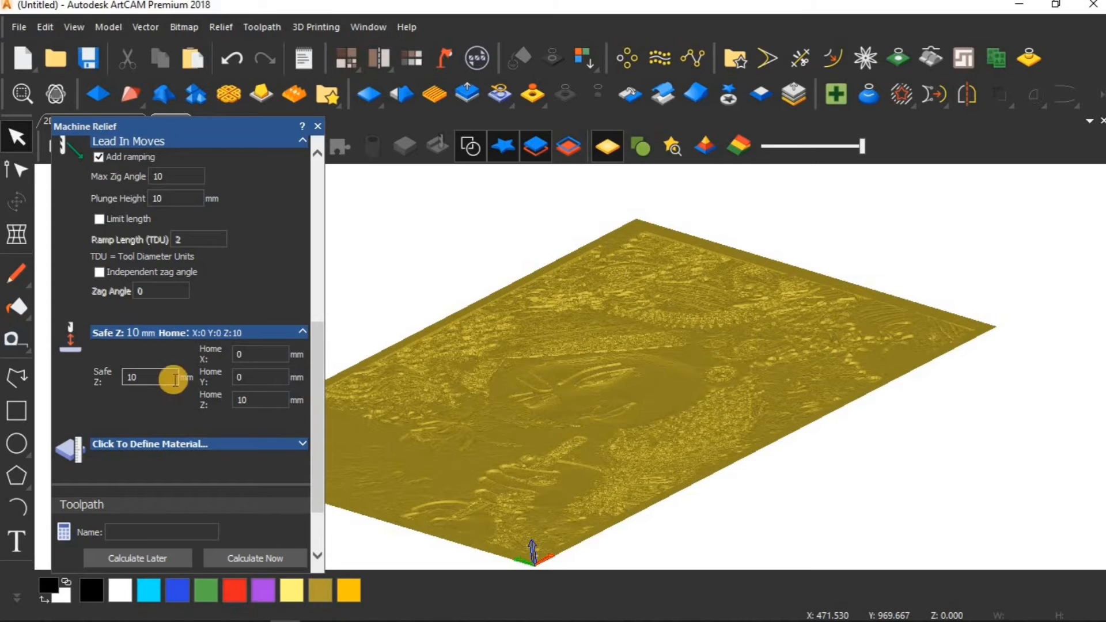
left_click(249, 400)
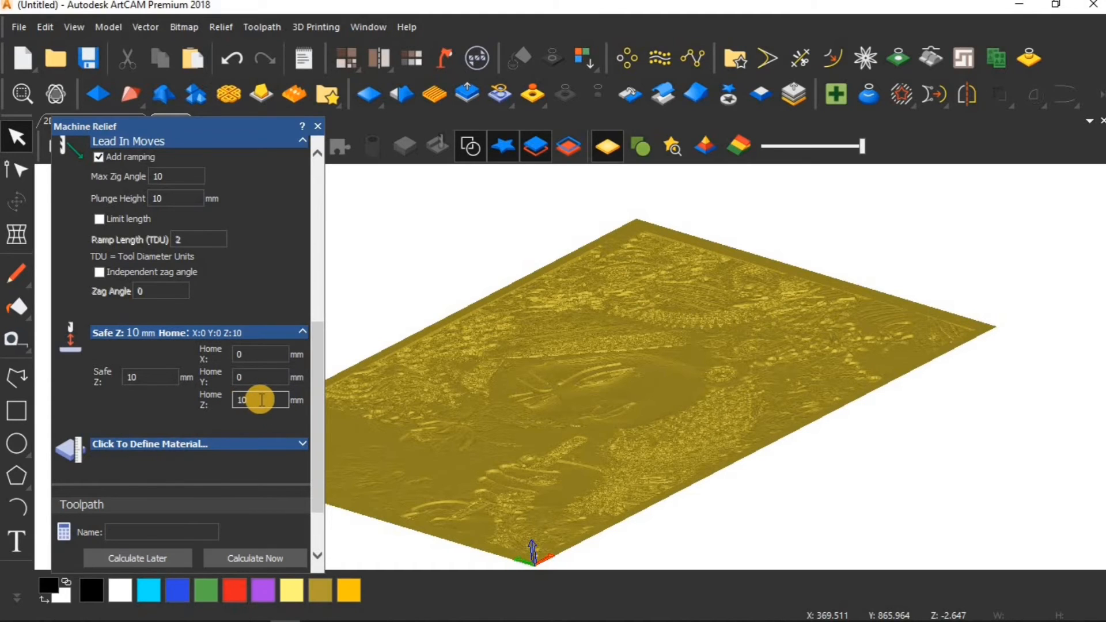
double_click(252, 400)
left_click(400, 445)
double_click(254, 403)
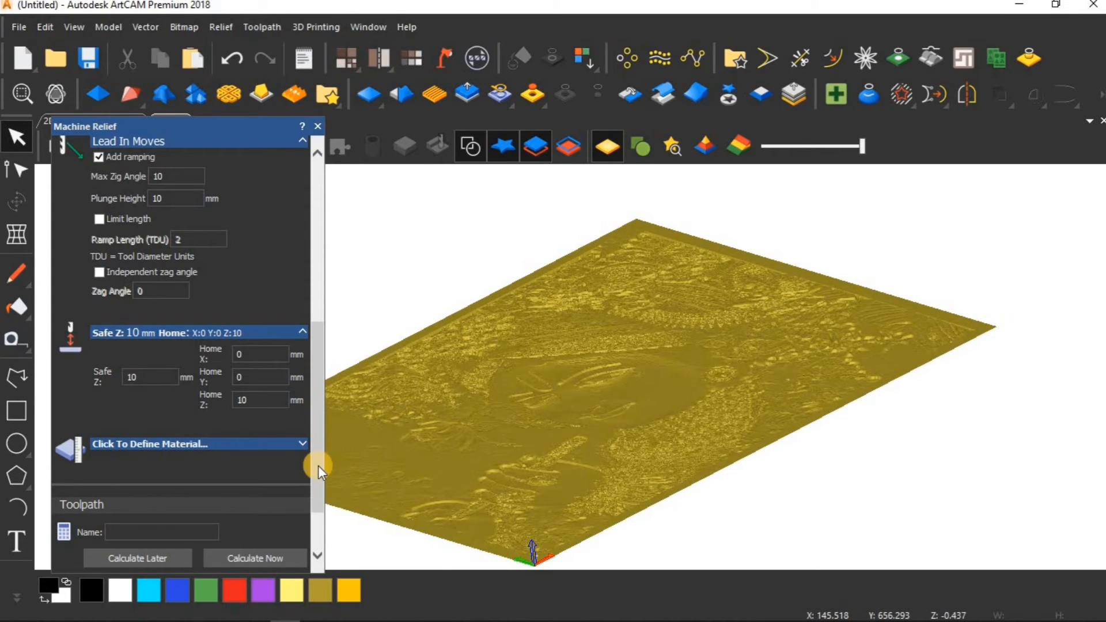
Define the material thickness as 10 mm and calculate the Machine Relief toolpath
left_click_drag(318, 466, 318, 483)
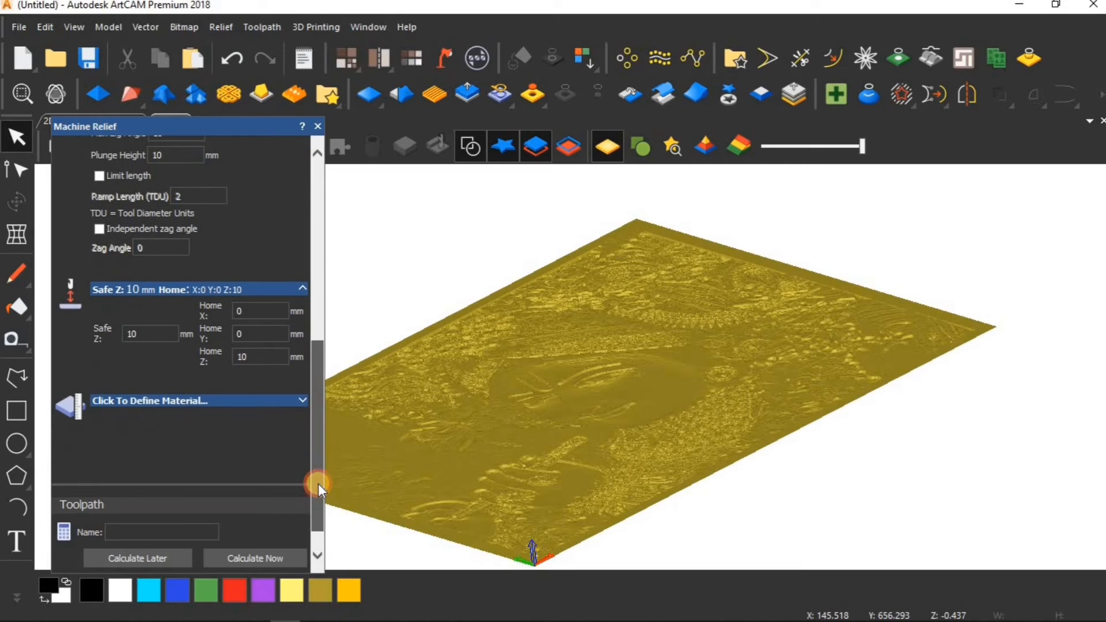
left_click(300, 395)
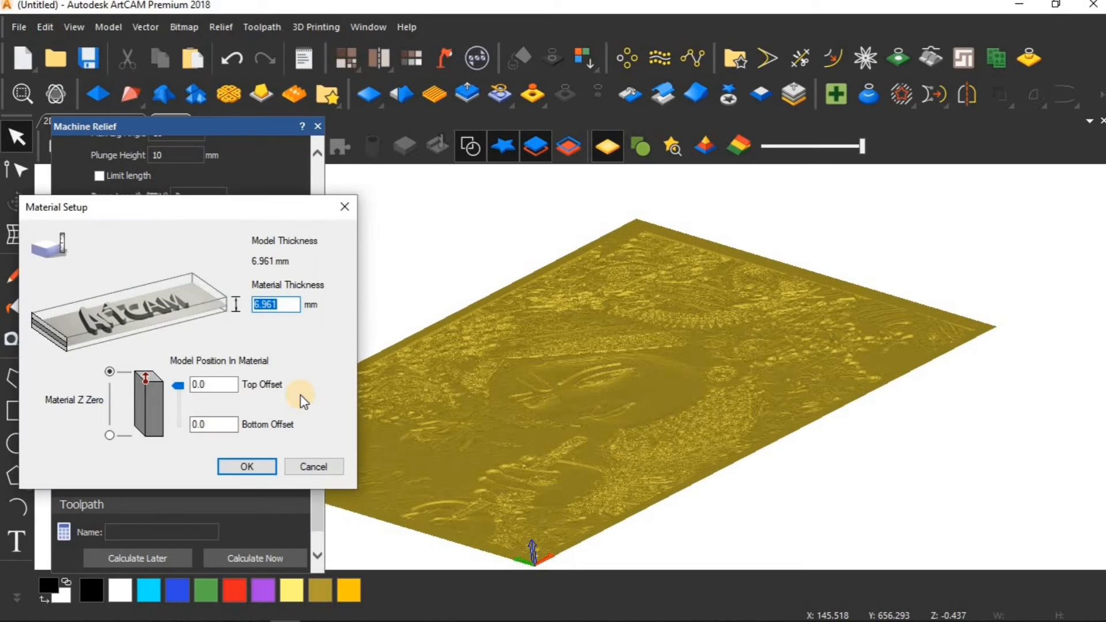
key("BackSpace")
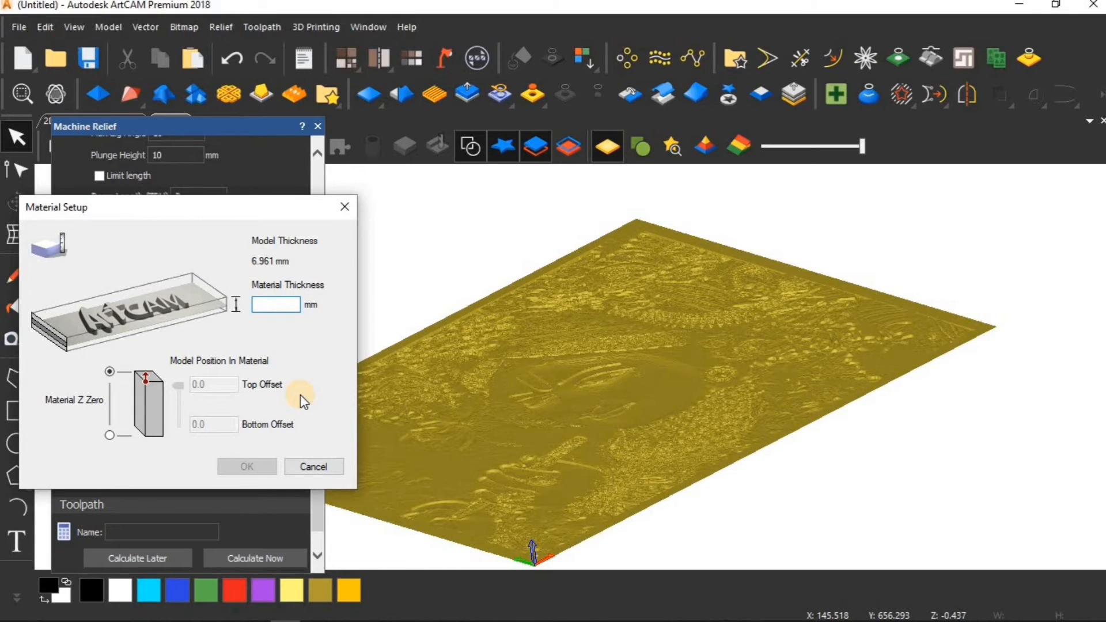
type("10")
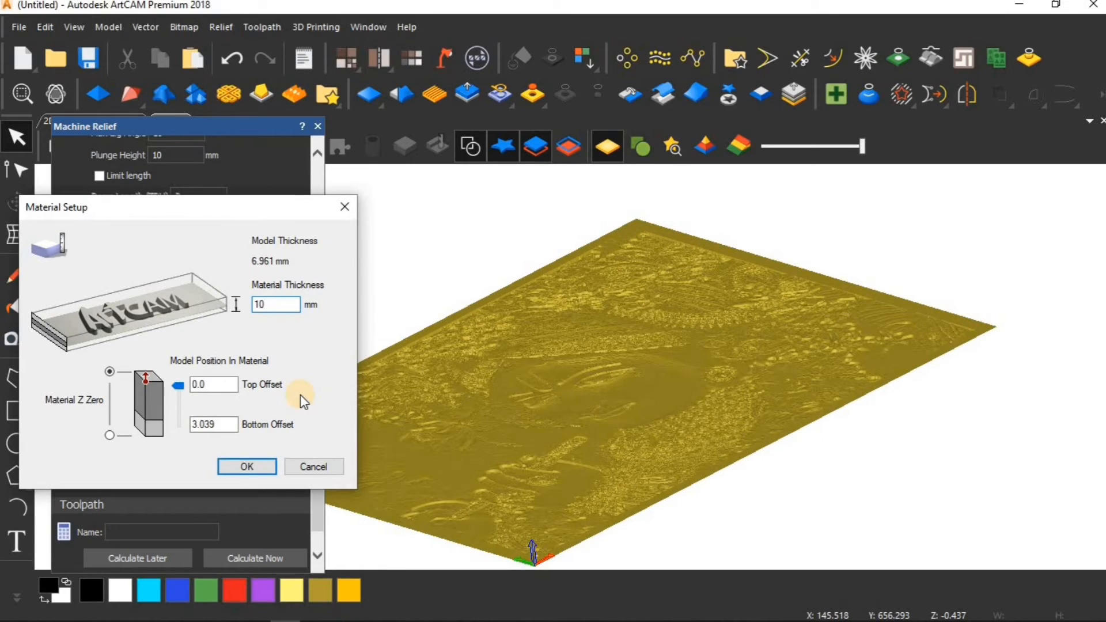
left_click(248, 466)
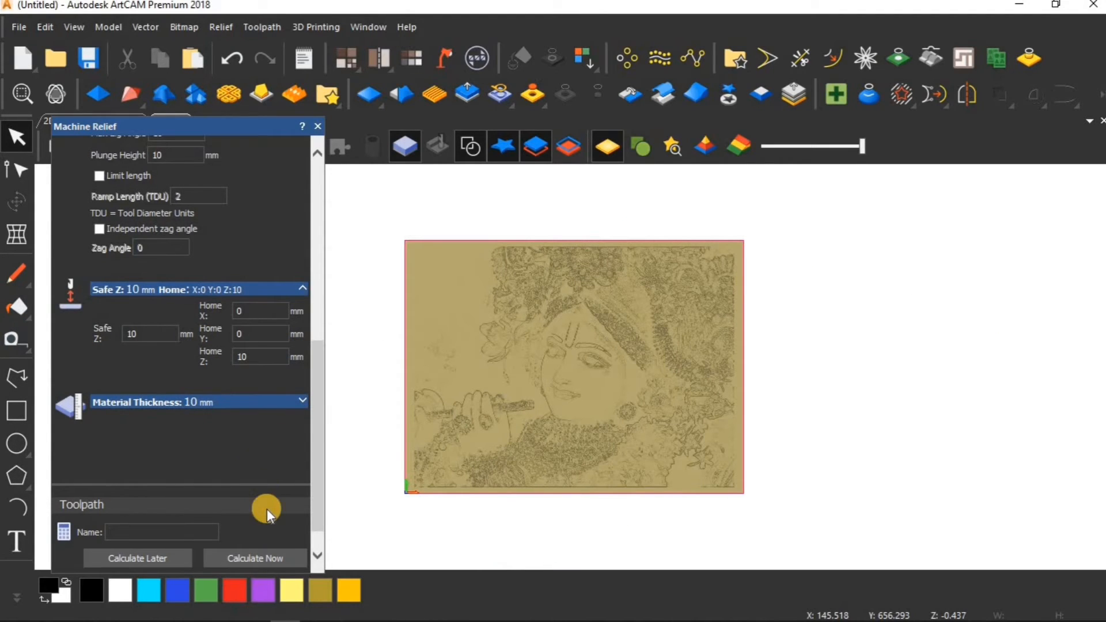
left_click(267, 555)
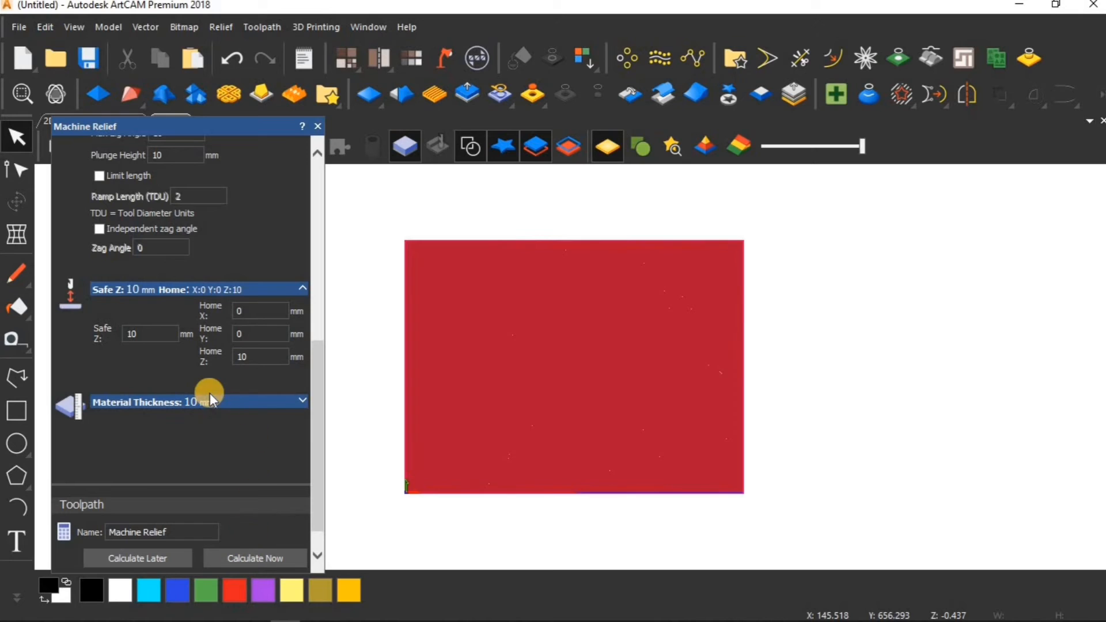
Expand the Ball Nose 3 mm finishing tool's cutting parameters and set its stepdown to 7.0 mm
scroll(206, 392, "up", 5)
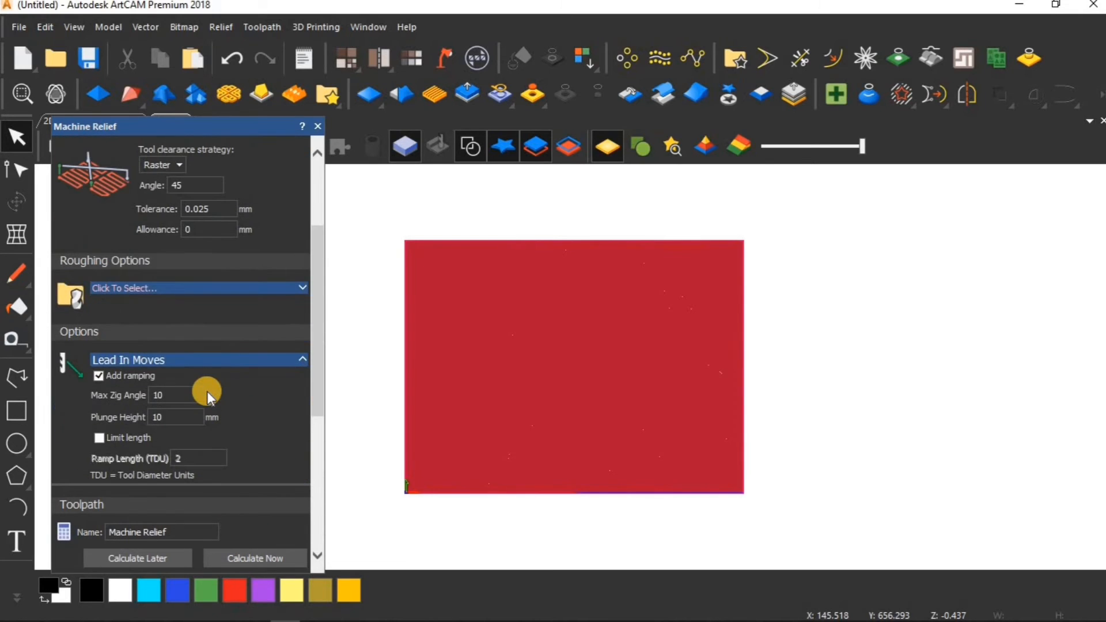
left_click(177, 360)
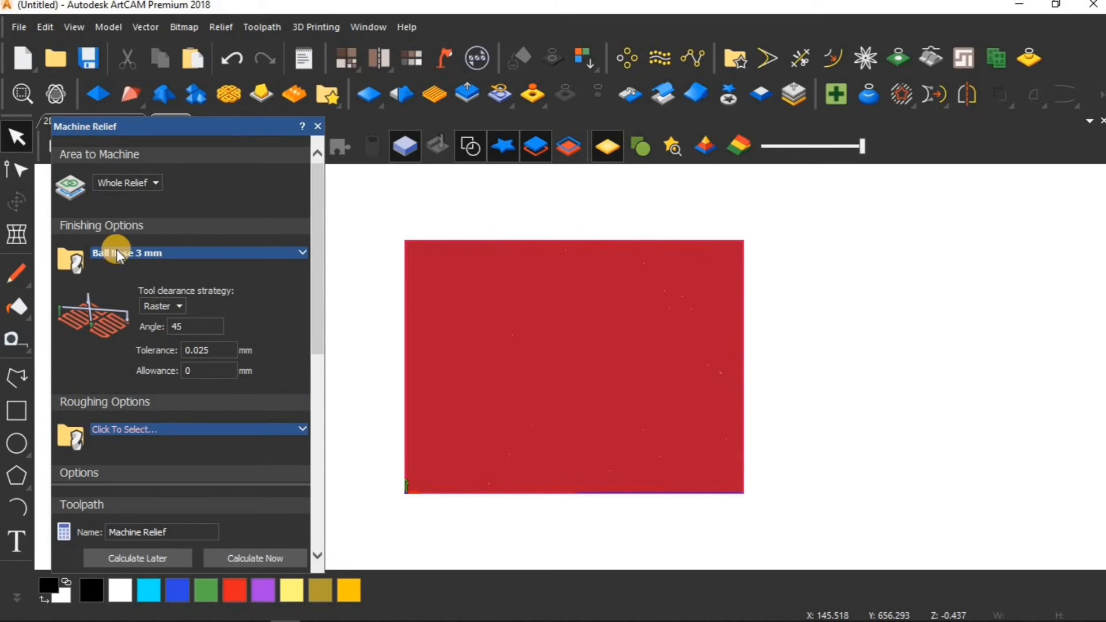
left_click(300, 252)
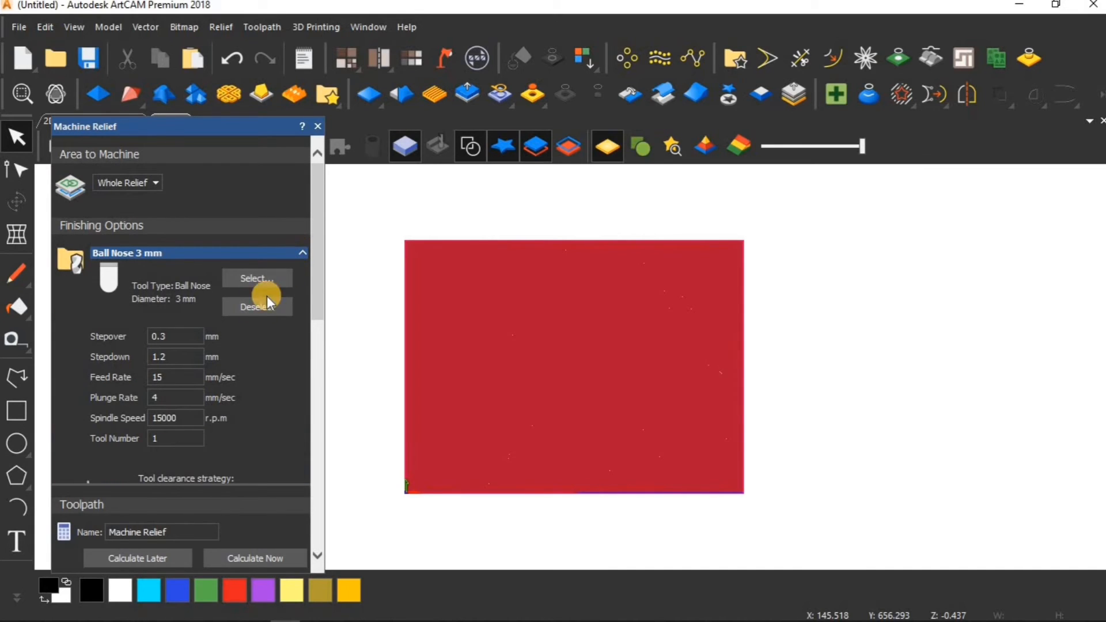
left_click(195, 357)
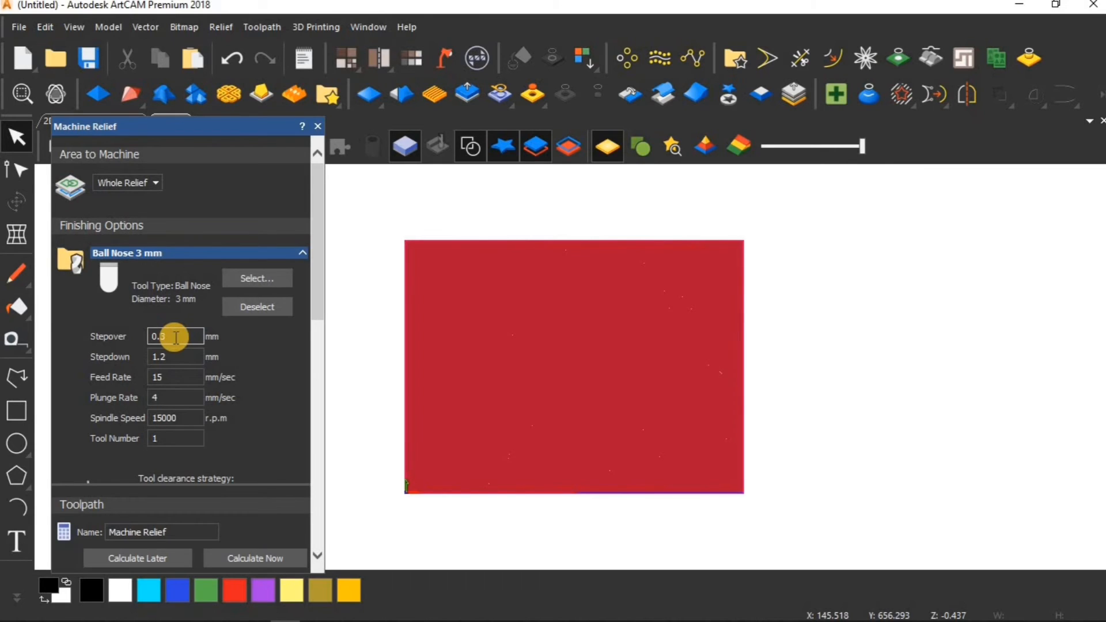
left_click(174, 357)
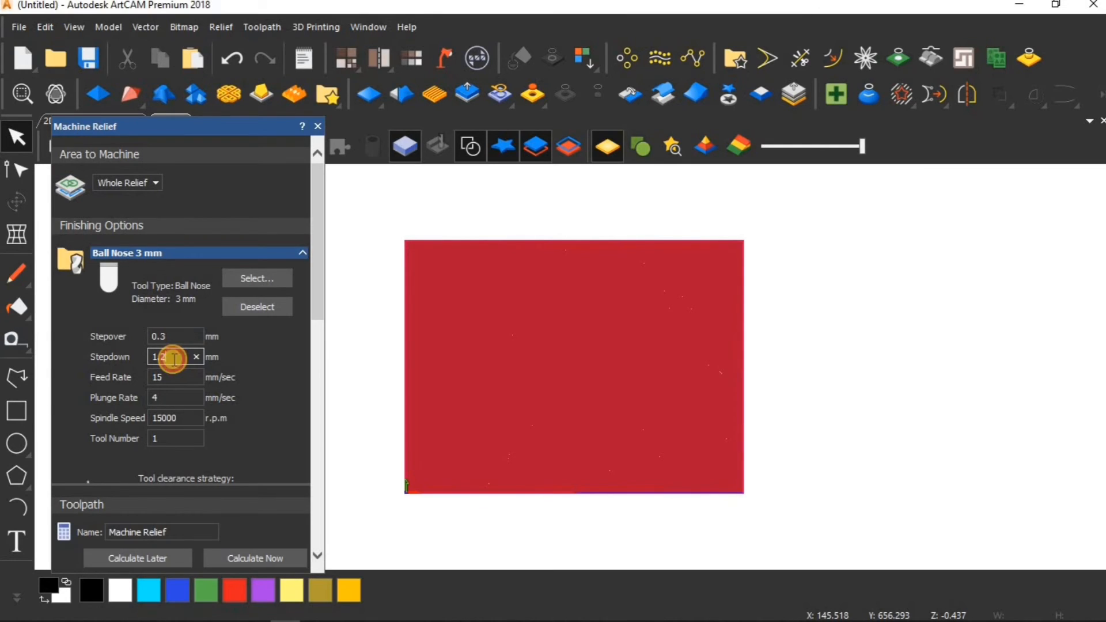
key("BackSpace")
key("BackSpace")
key("BackSpace")
type("7.0")
Set the finishing tool's feed rate to 70 mm/sec and its plunge rate to 20 mm/sec
left_click(169, 378)
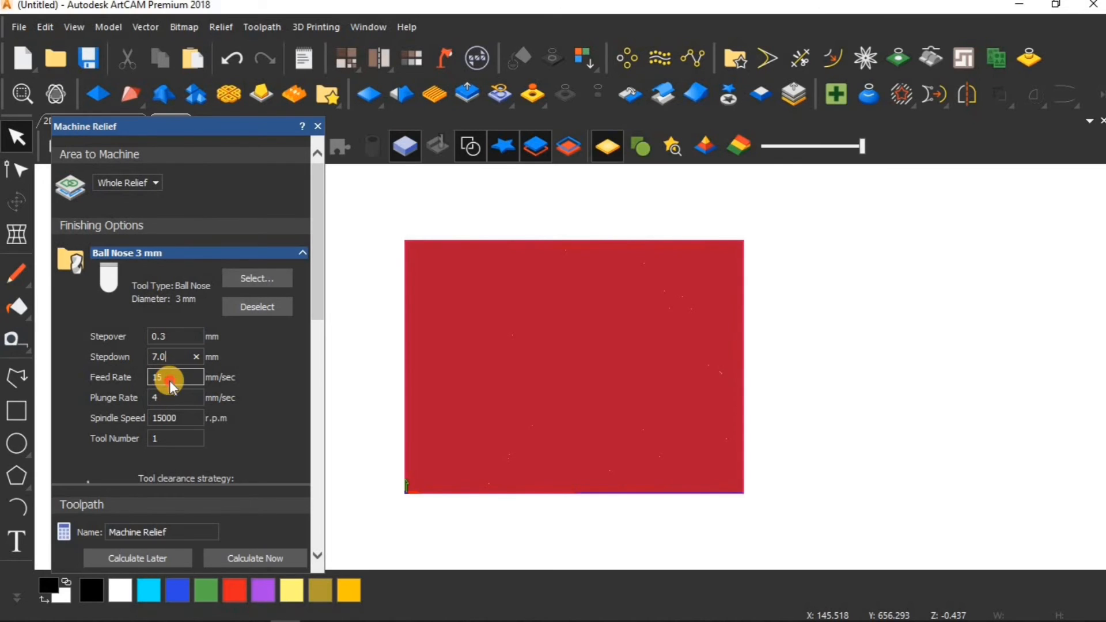
key("BackSpace")
key("BackSpace")
type("70")
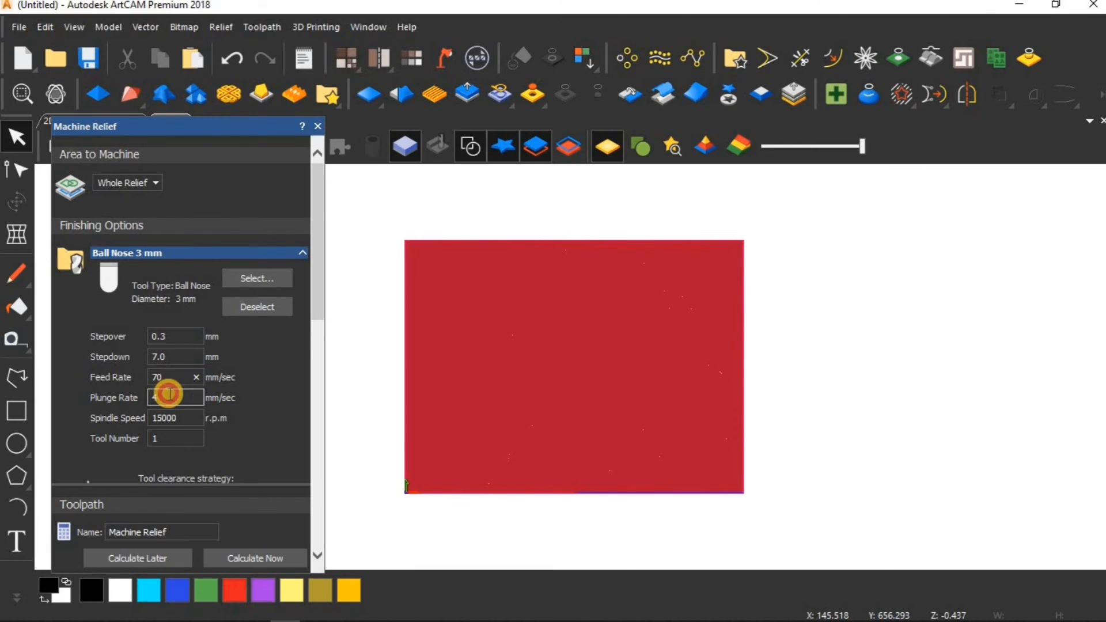
left_click(170, 395)
key("BackSpace")
type("20")
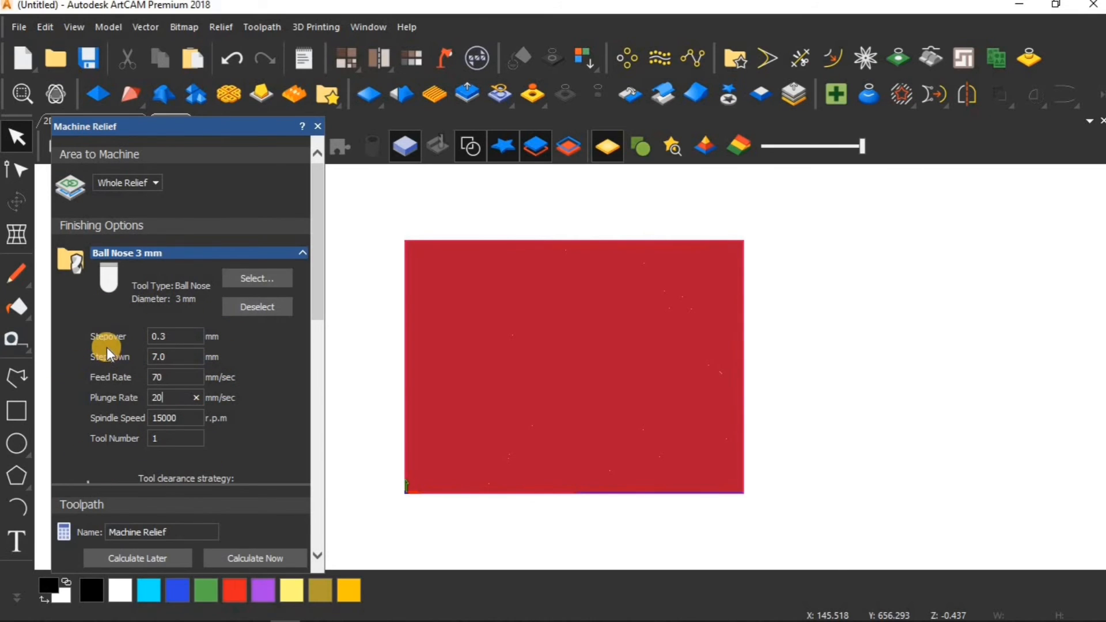
Recalculate the relief toolpath with the changed tool parameters and close the Machine Relief settings
double_click(167, 340)
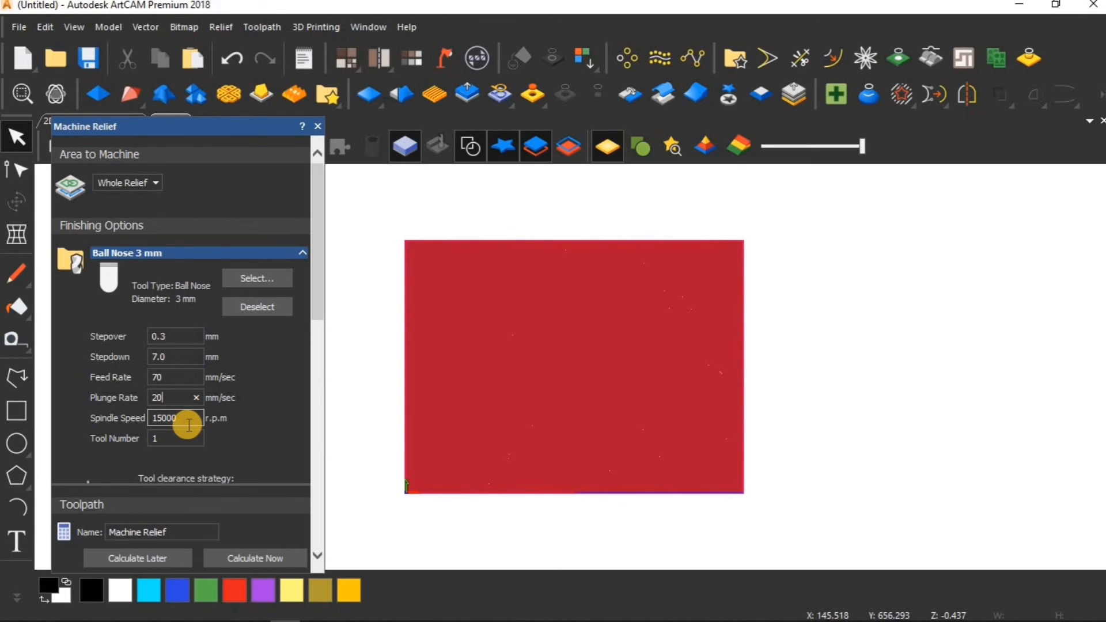
left_click(267, 560)
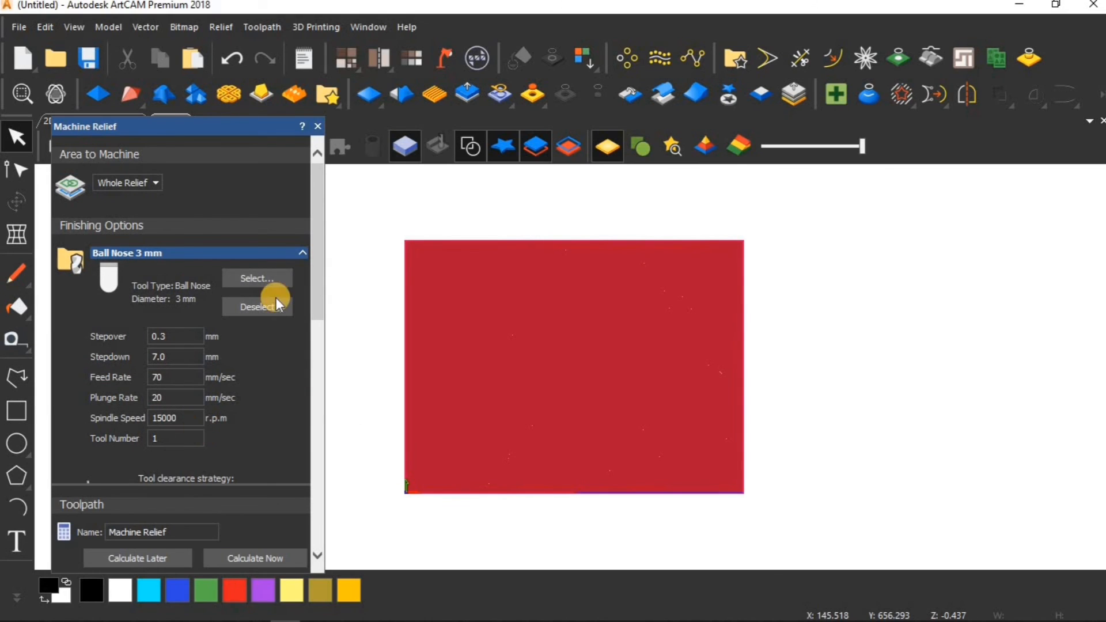
left_click(319, 124)
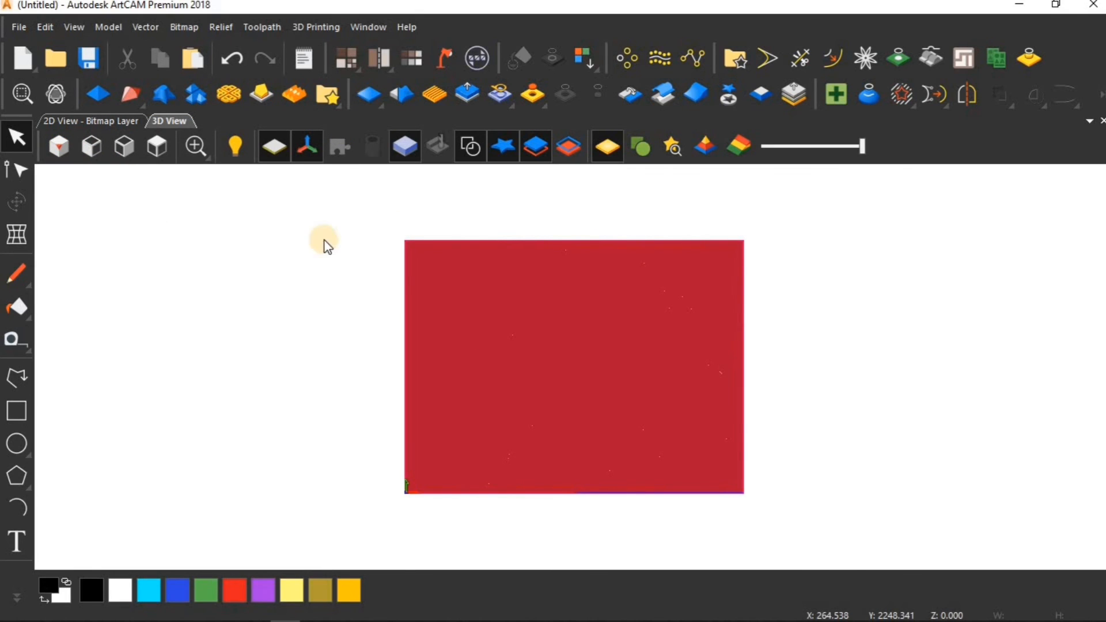
Simulate the relief toolpath over the whole model at Standard resolution, with the block from 0.0 to -10.0 mm
key("0")
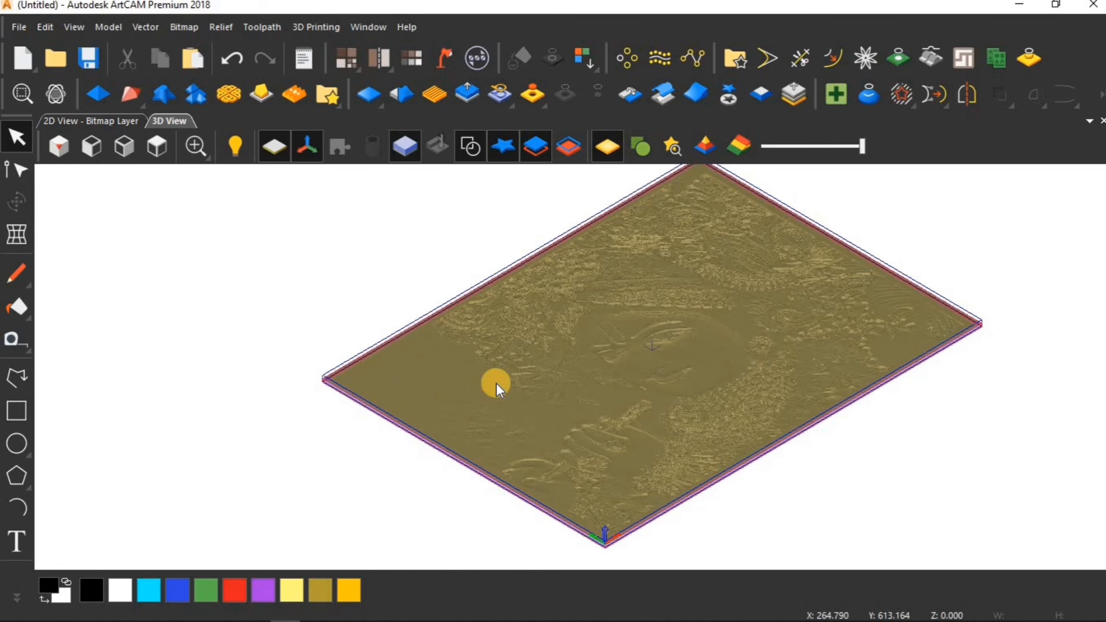
scroll(618, 368, "up", 3)
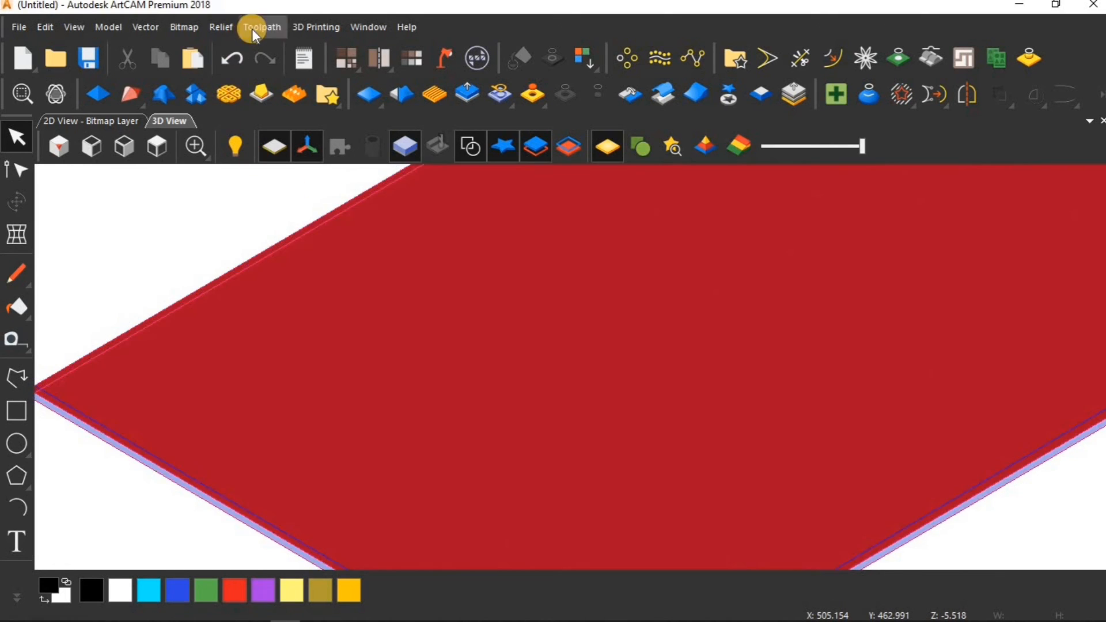
left_click(253, 32)
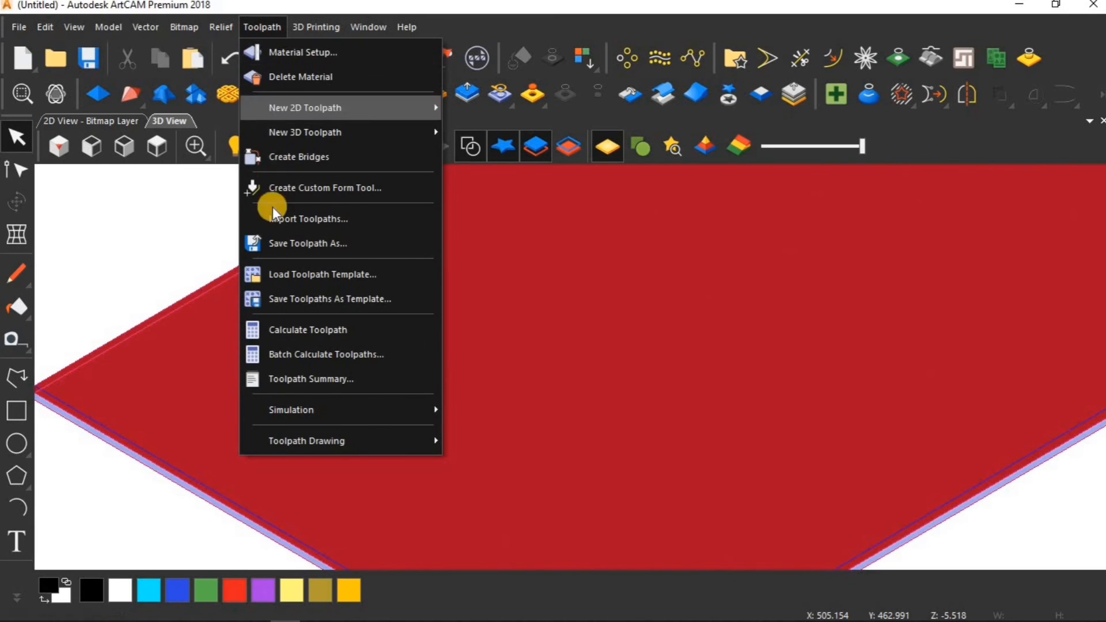
mouse_move(290, 406)
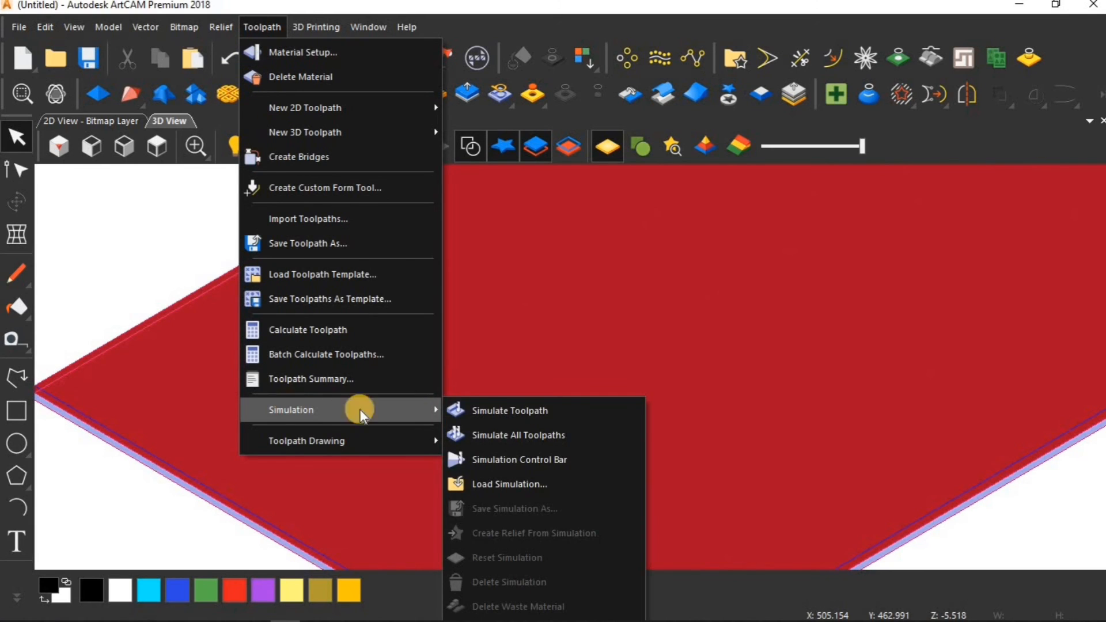
left_click(492, 409)
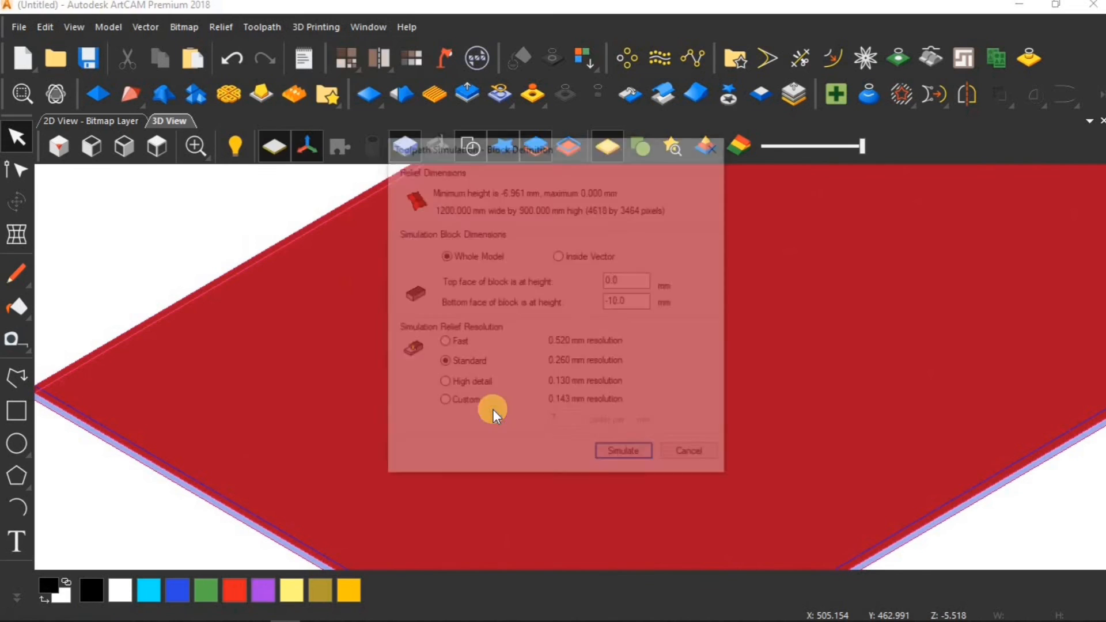
left_click(624, 453)
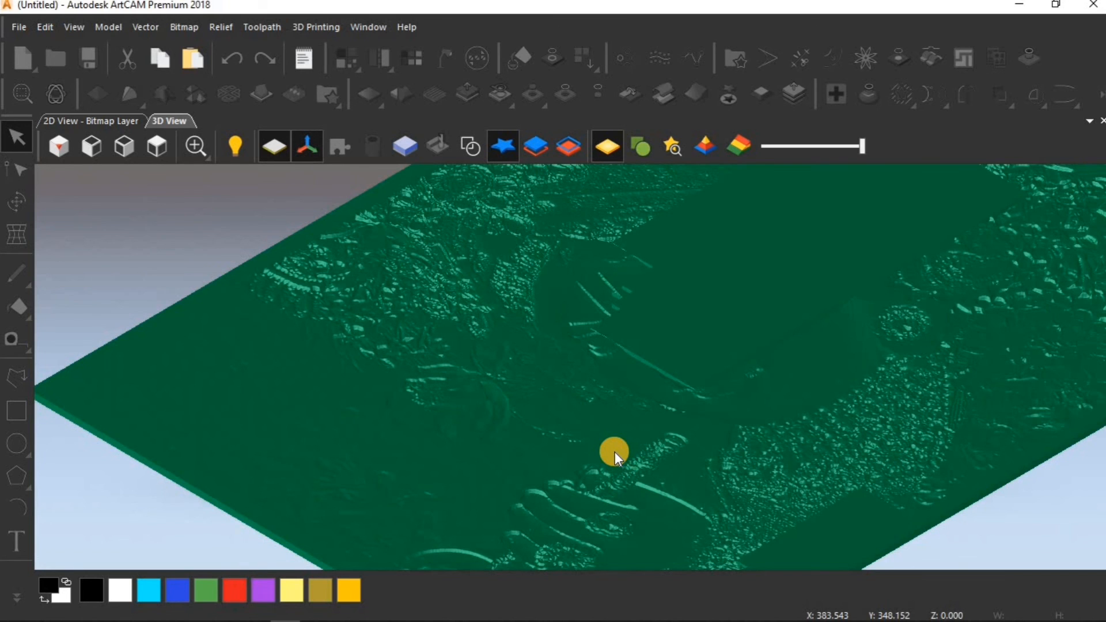
Examine the simulated carving in 3D, checking the face, hand and necklace details and the whole panel
scroll(612, 414, "down", 1)
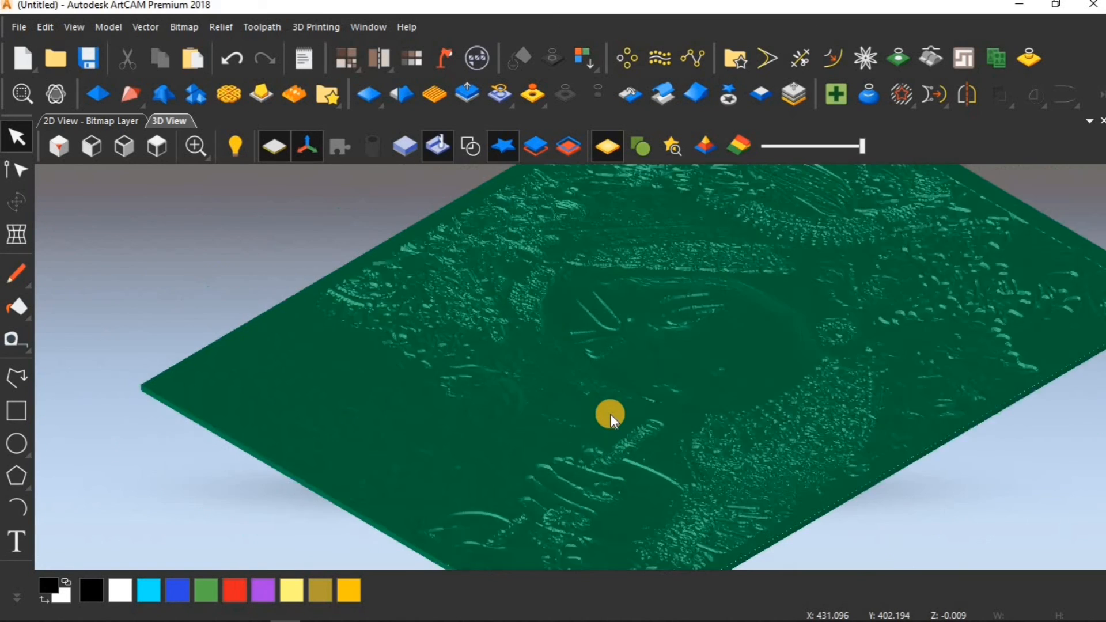
scroll(611, 414, "down", 1)
scroll(647, 375, "up", 4)
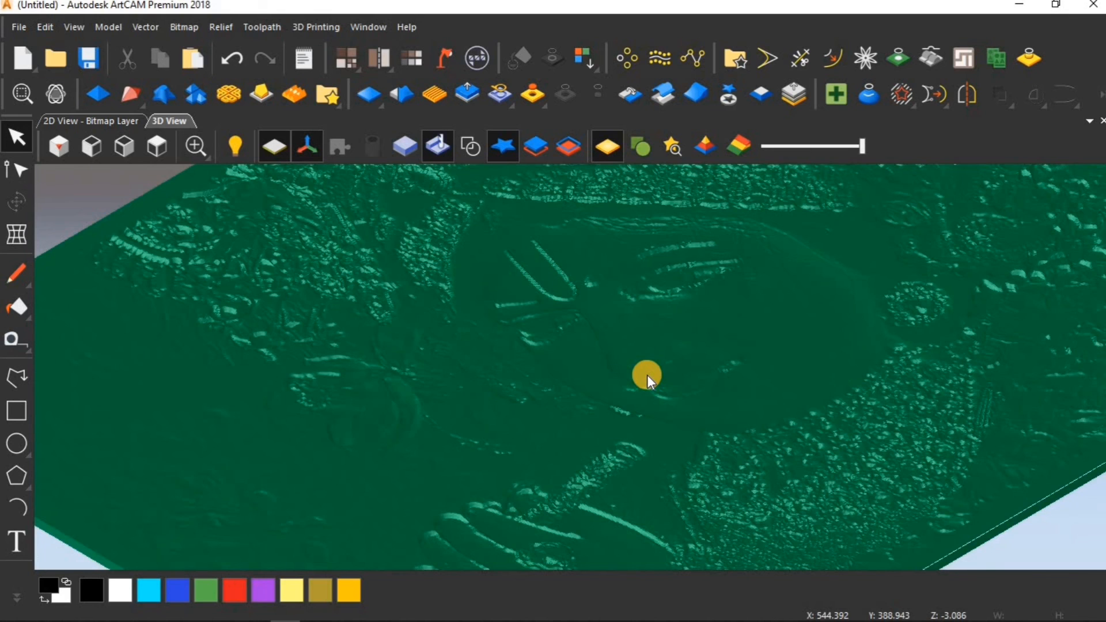
scroll(647, 375, "up", 2)
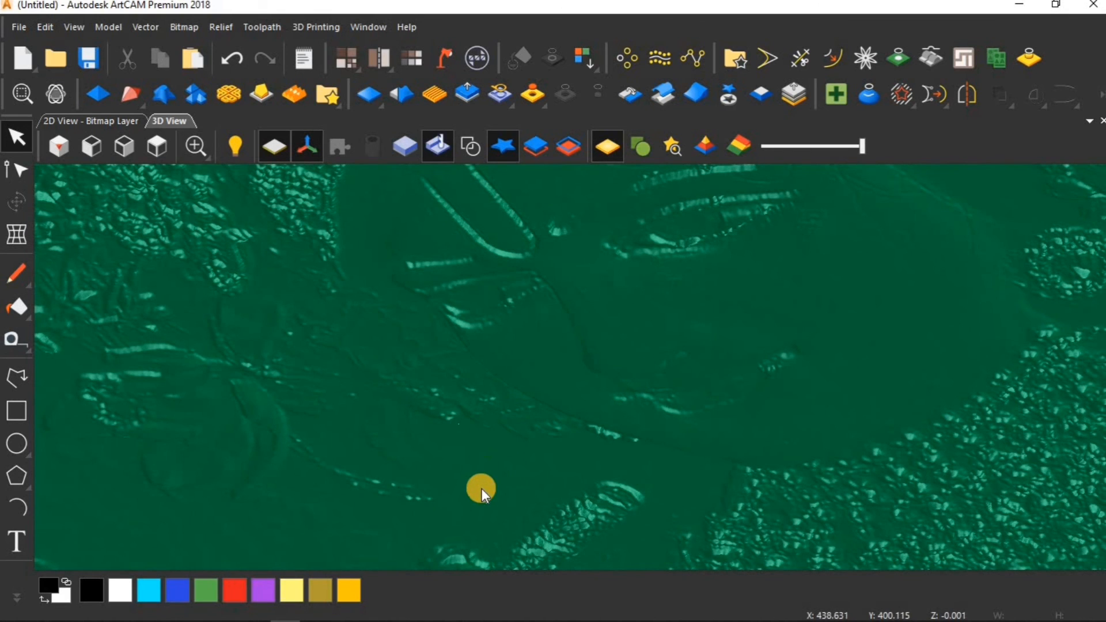
scroll(480, 492, "down", 1)
scroll(487, 402, "down", 4)
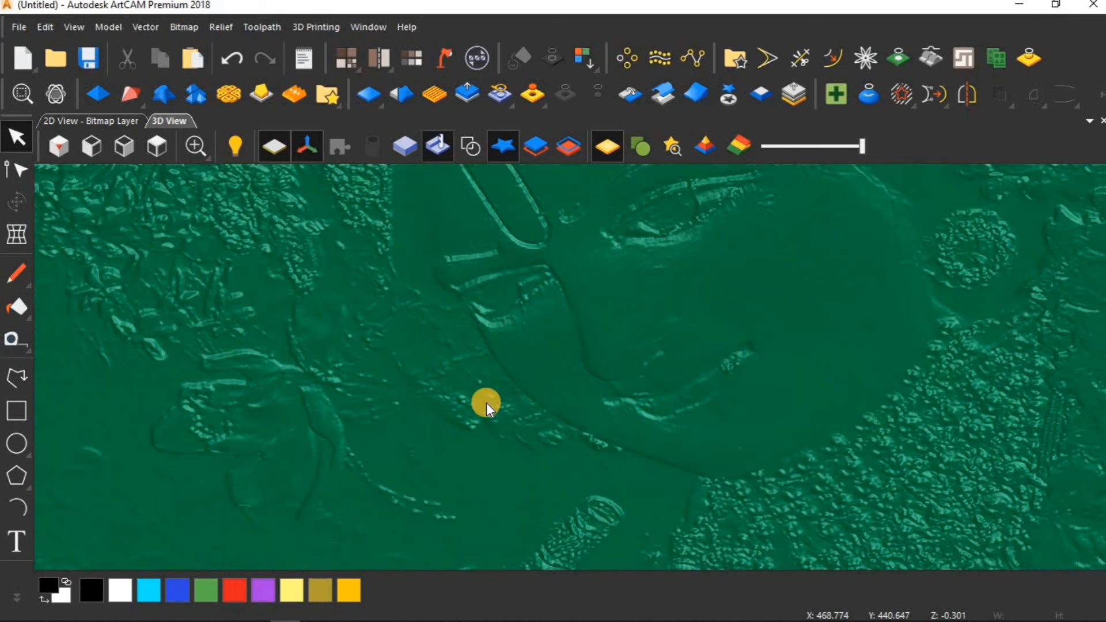
scroll(487, 403, "down", 2)
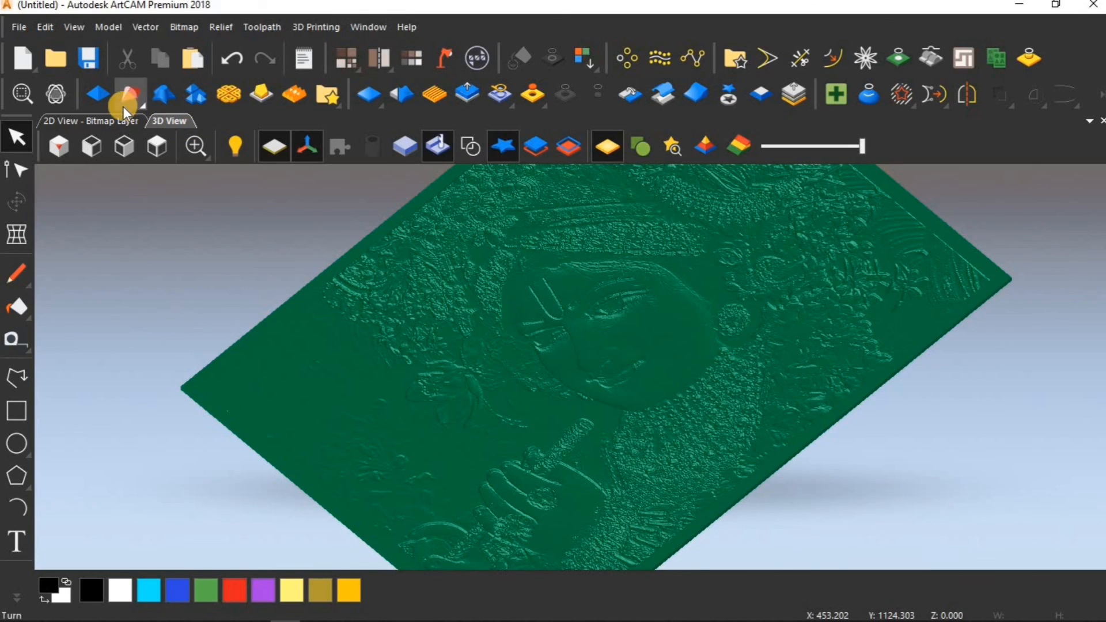
Show the relief preview in the 2D view and inspect the face, hands and ornaments up close
left_click(126, 122)
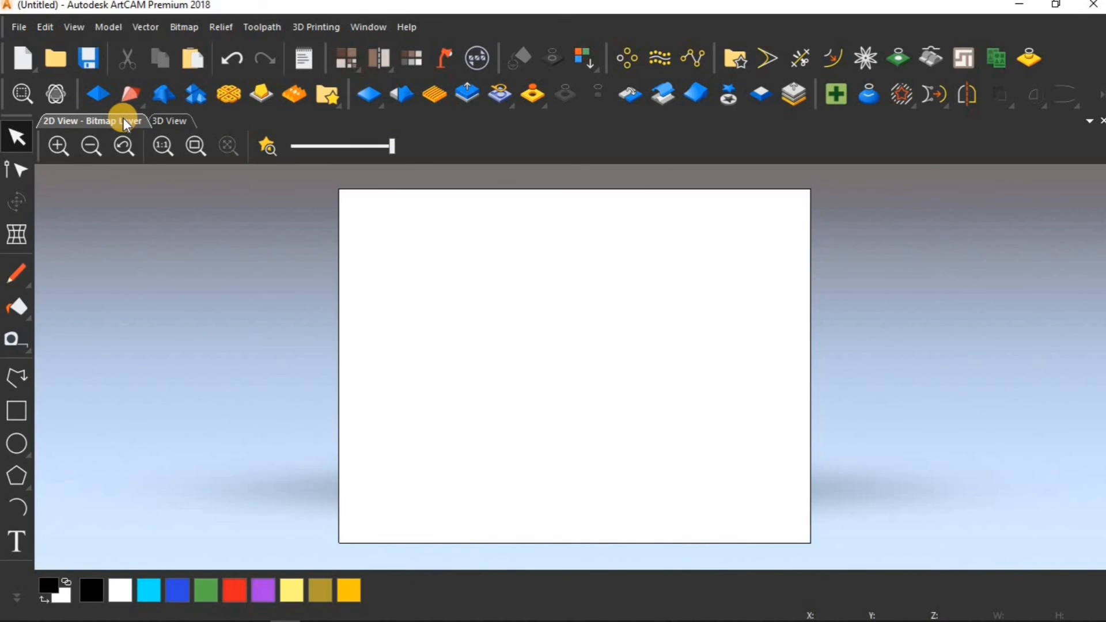
left_click(267, 146)
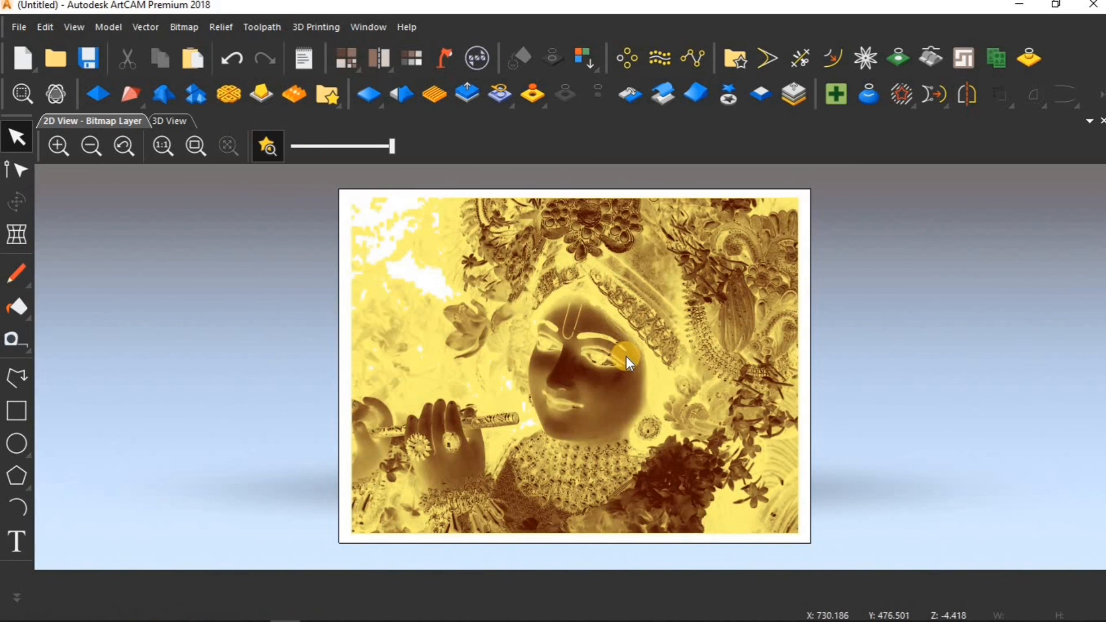
scroll(626, 357, "up", 3)
scroll(625, 356, "down", 3)
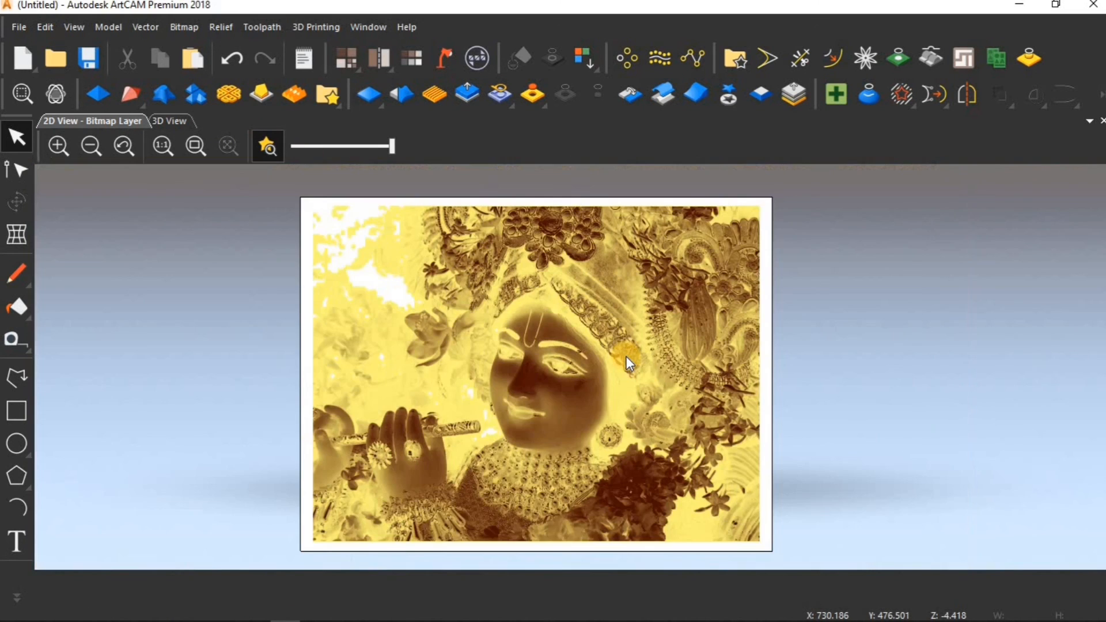
scroll(470, 457, "up", 3)
scroll(469, 452, "down", 3)
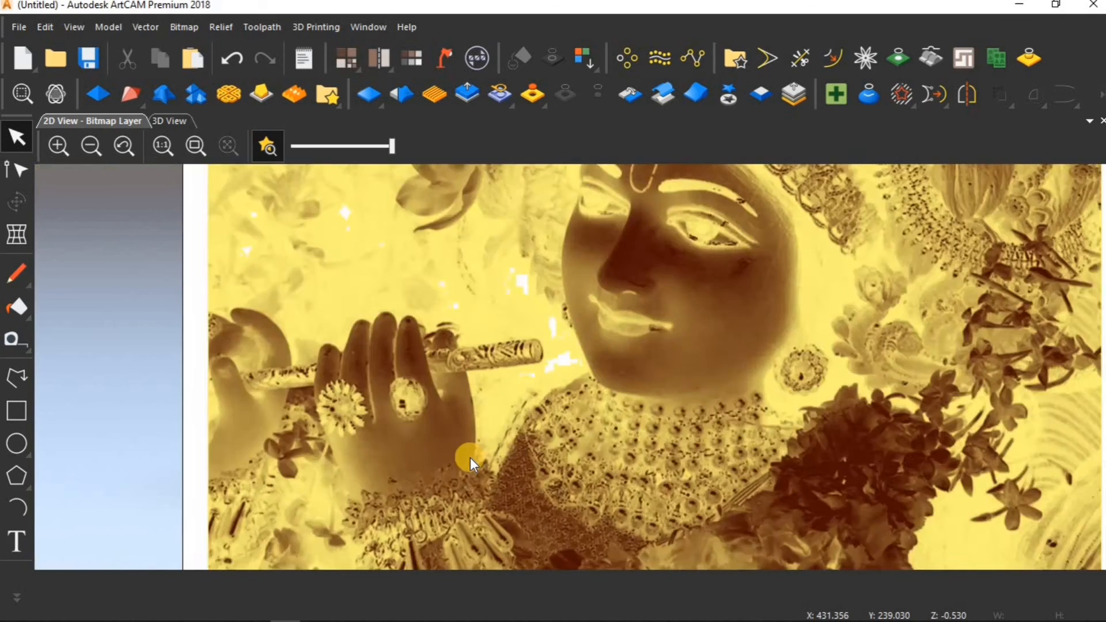
scroll(509, 404, "down", 2)
scroll(567, 332, "up", 10)
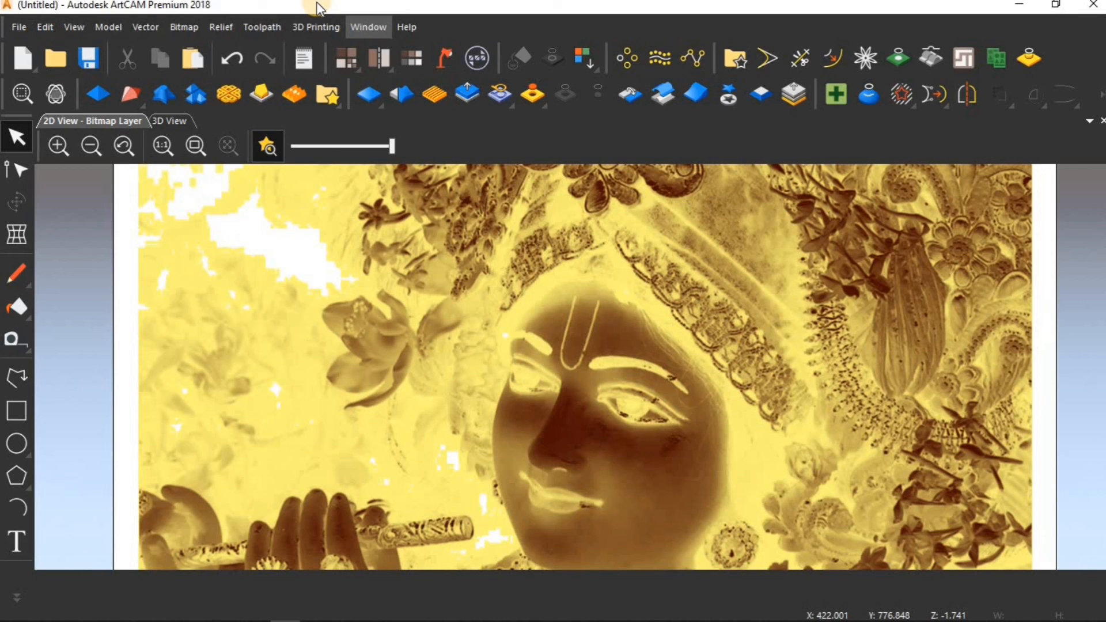
scroll(339, 212, "down", 2)
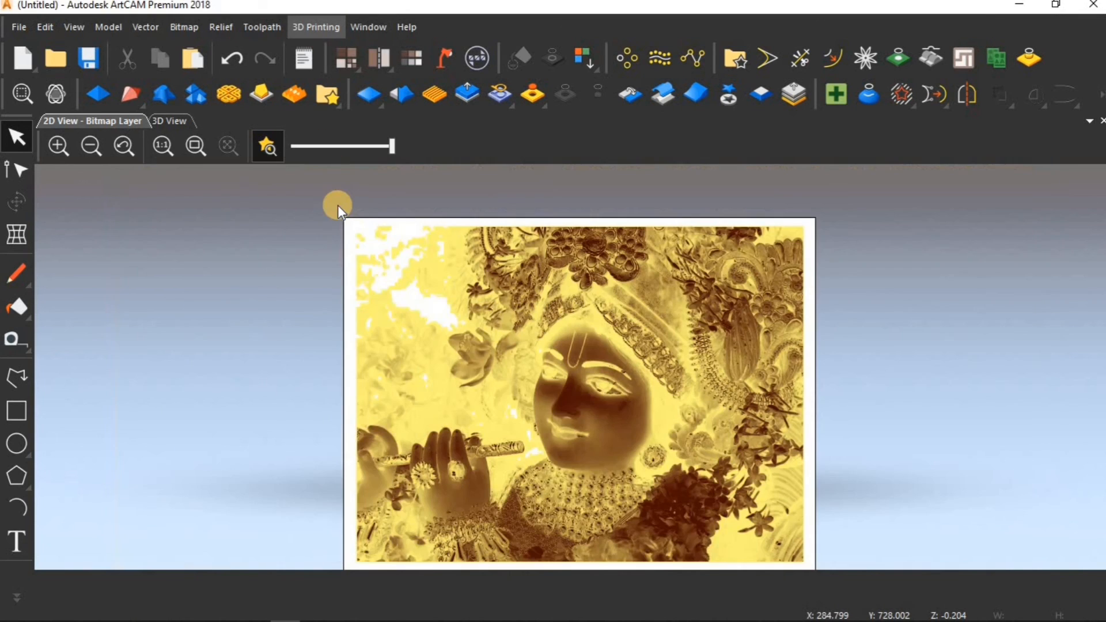